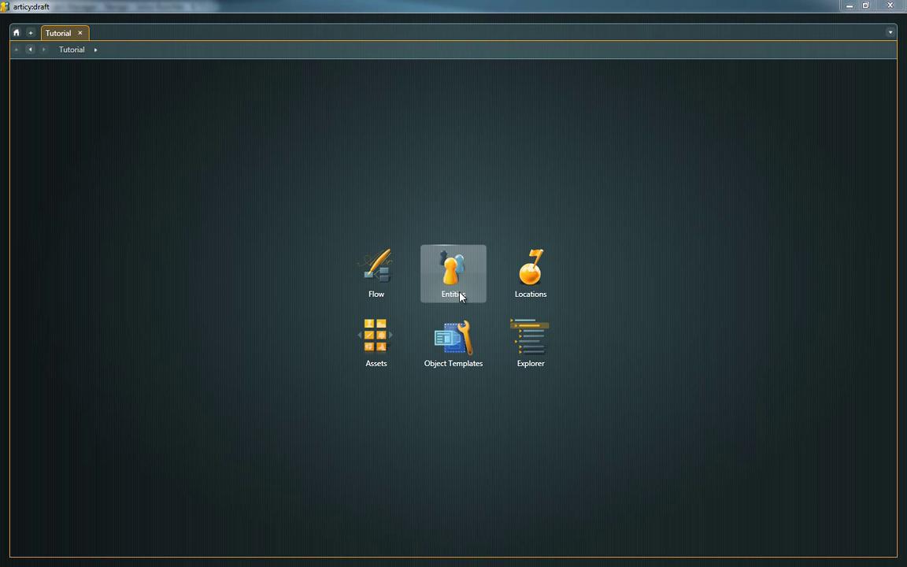
# - Open Excalibur's item page under Entities > Items and confirm it has no template yet
pyautogui.click(462, 297)
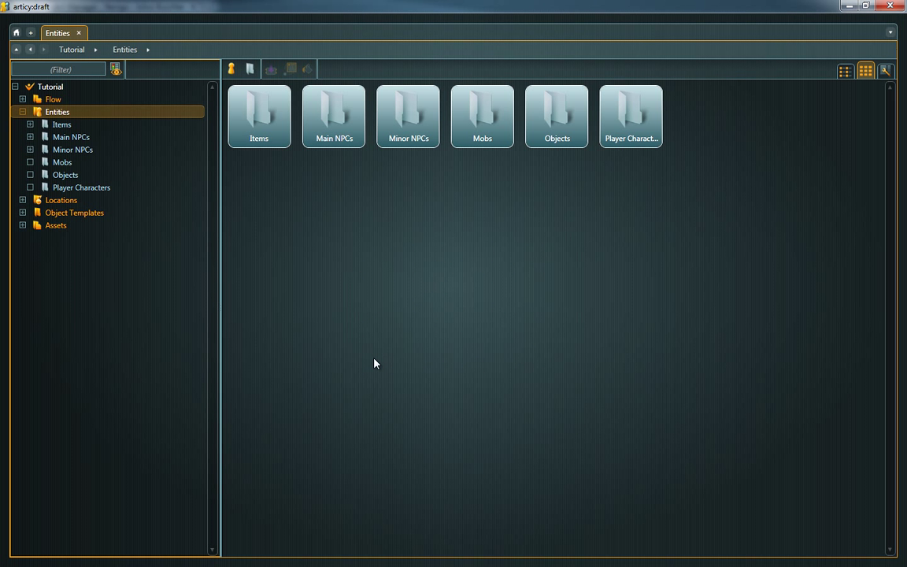
pyautogui.doubleClick(249, 134)
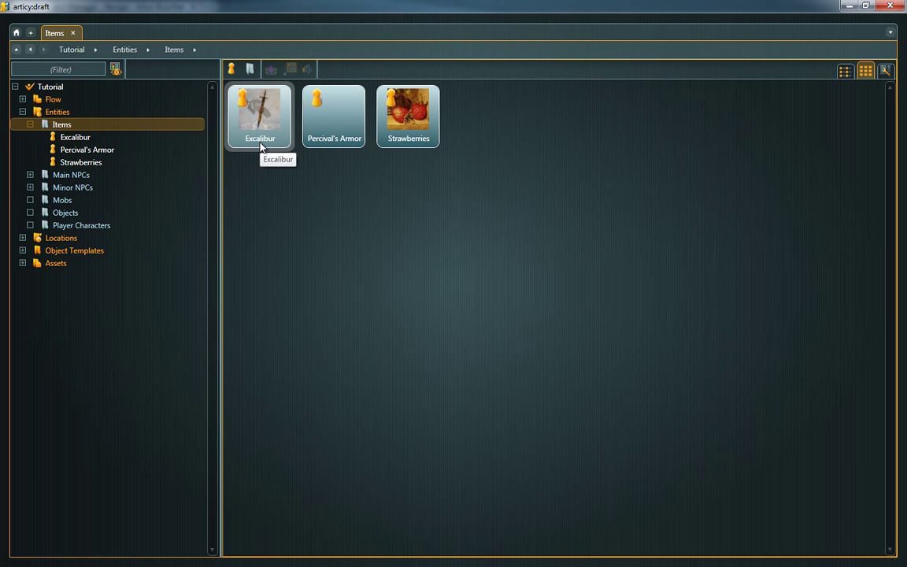
pyautogui.doubleClick(260, 141)
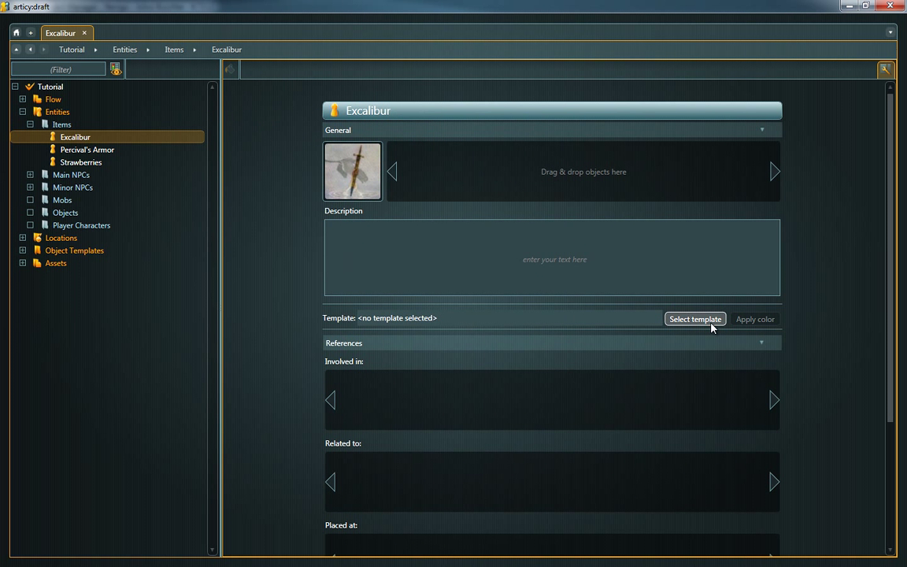
pyautogui.click(706, 322)
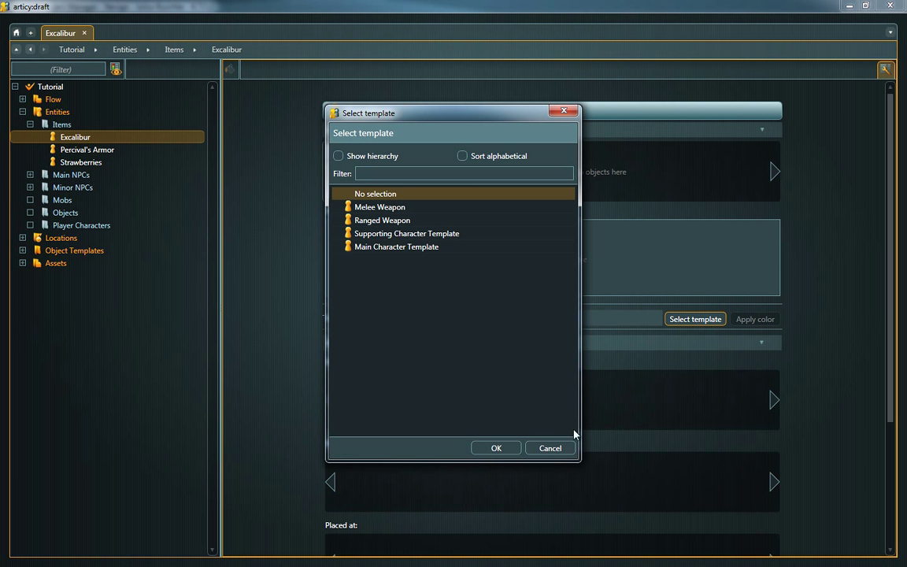
pyautogui.click(551, 448)
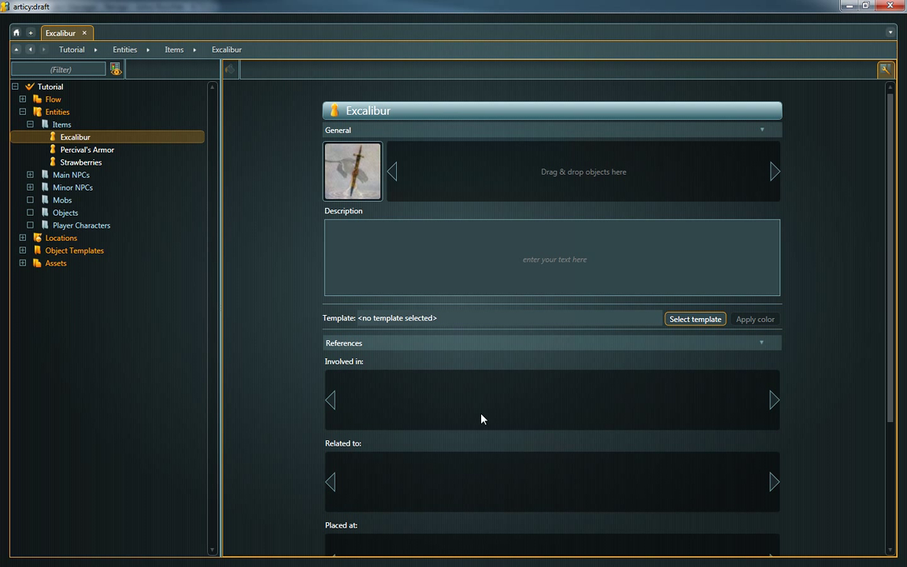
# - Expand Object Templates > Templates > Entities in the project tree
pyautogui.click(23, 250)
pyautogui.click(30, 275)
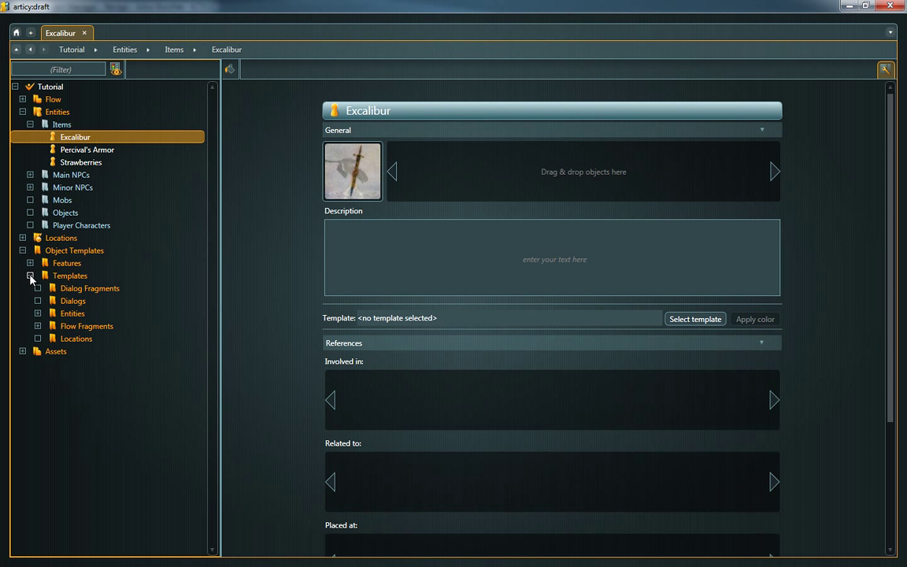
pyautogui.click(38, 313)
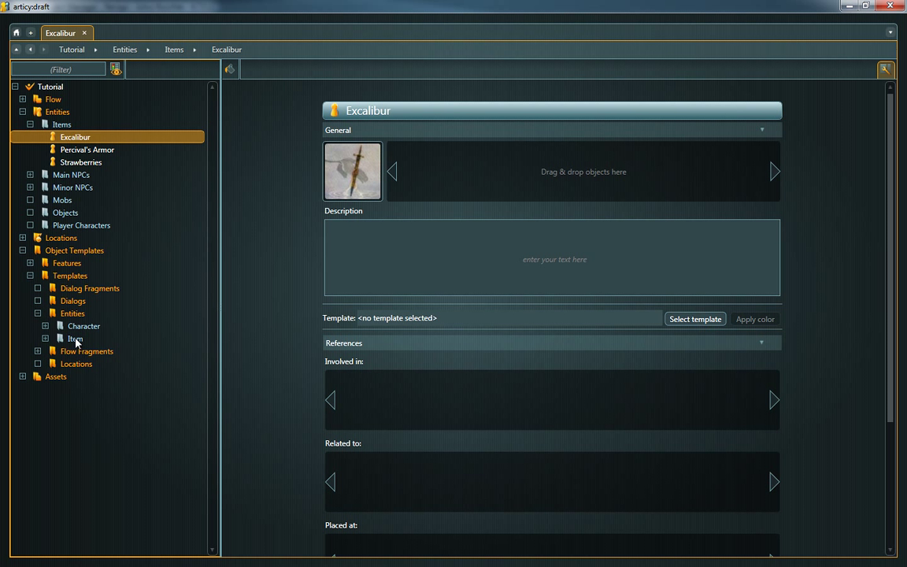
# - Add a new item template named Armor
pyautogui.click(76, 339)
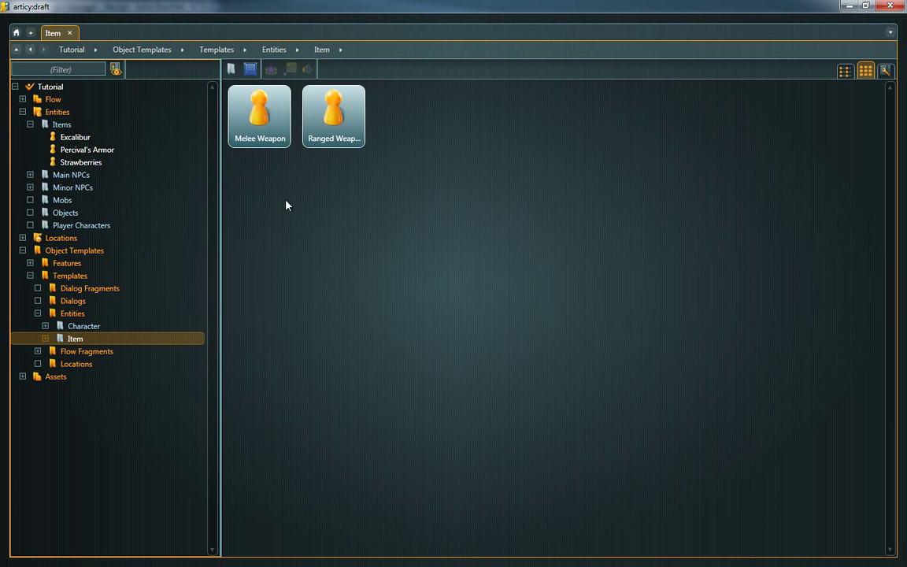
pyautogui.click(251, 69)
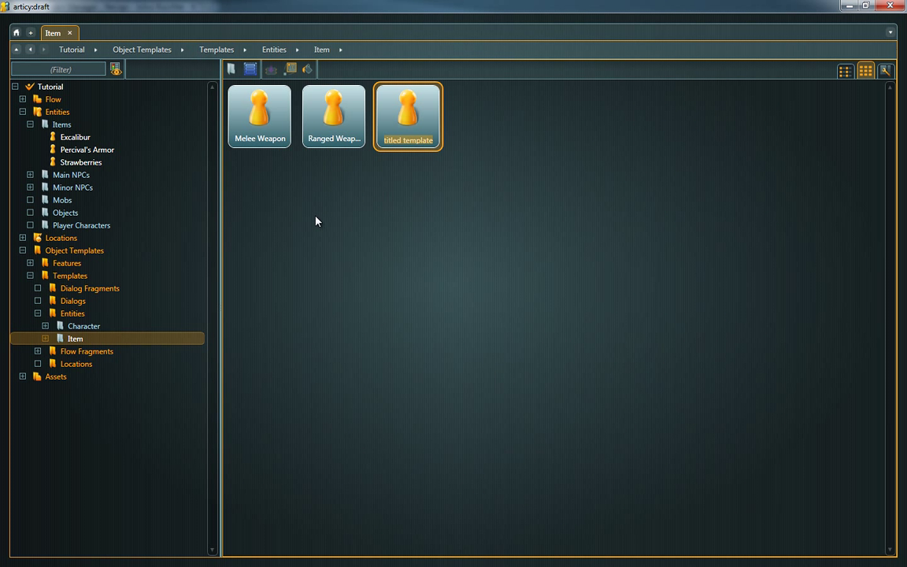
pyautogui.write('Armor')
pyautogui.press('Return')
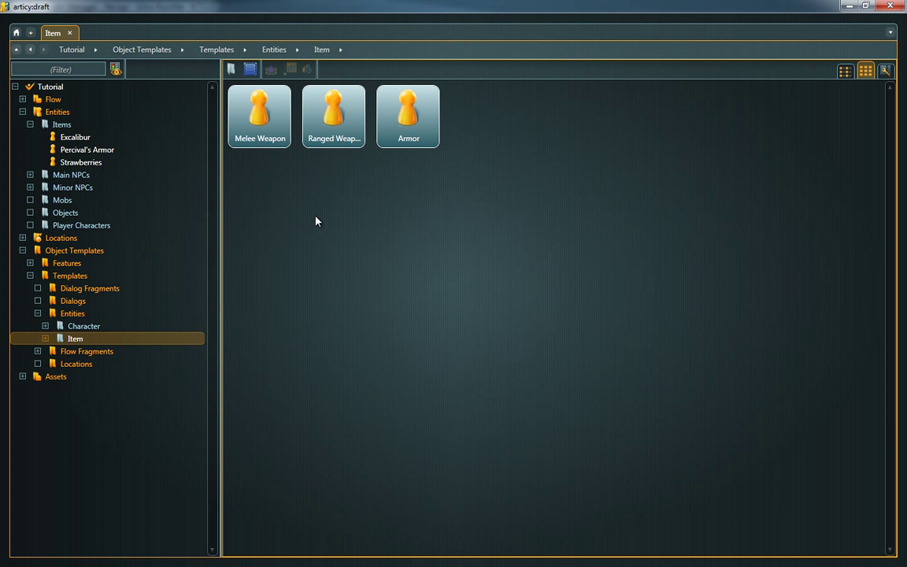
# - Create a new item feature named Pick-Up and open it in the feature editor
pyautogui.click(68, 265)
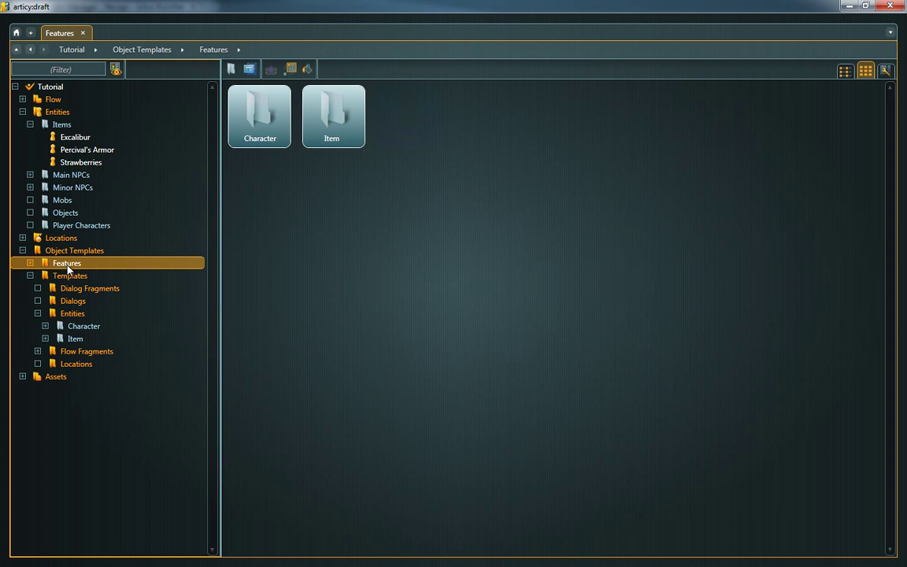
pyautogui.doubleClick(362, 135)
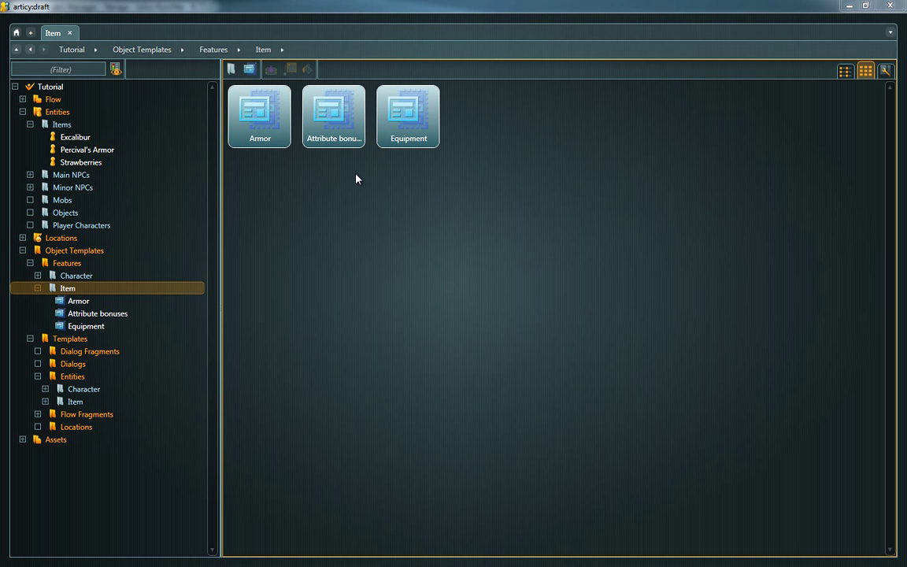
pyautogui.click(249, 69)
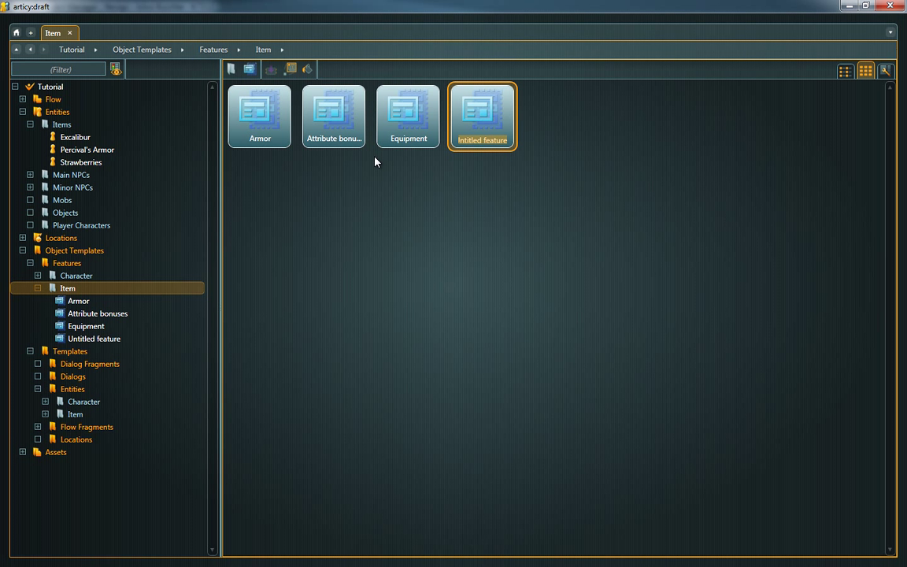
pyautogui.write('Pick-U')
pyautogui.write('p')
pyautogui.press('Return')
pyautogui.doubleClick(481, 123)
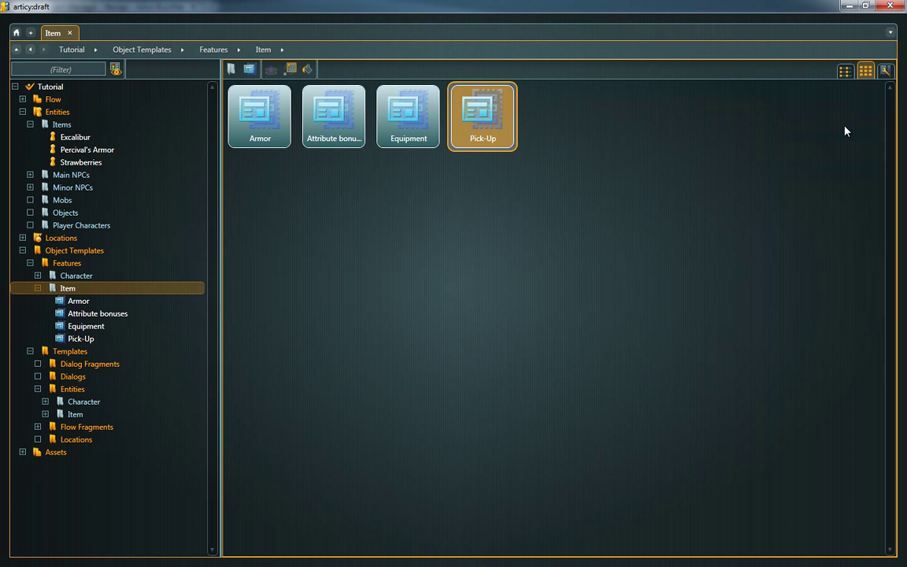
pyautogui.click(874, 88)
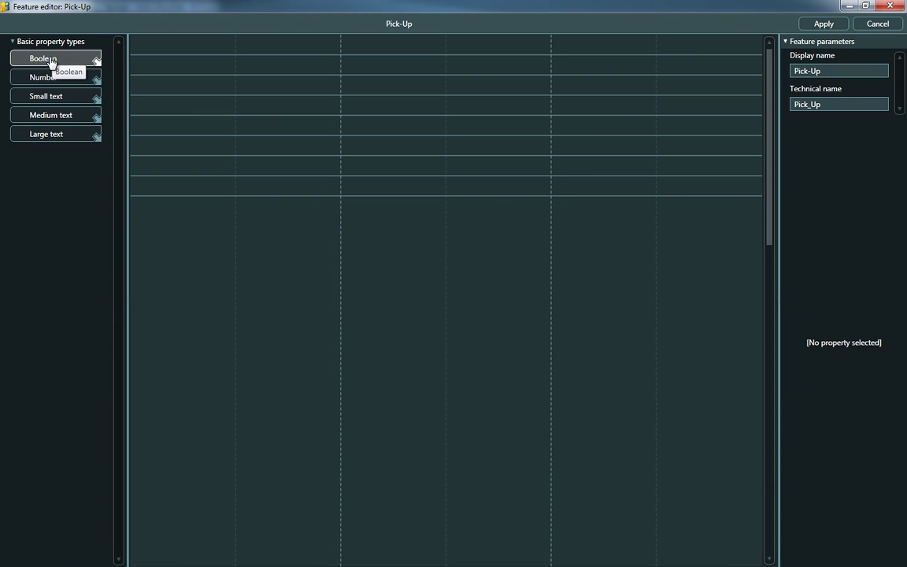
# - Drag number and true/false property types onto the Pick-Up feature canvas
pyautogui.moveTo(54, 60)
pyautogui.mouseDown()
pyautogui.moveTo(145, 49)
pyautogui.moveTo(135, 52)
pyautogui.mouseUp()
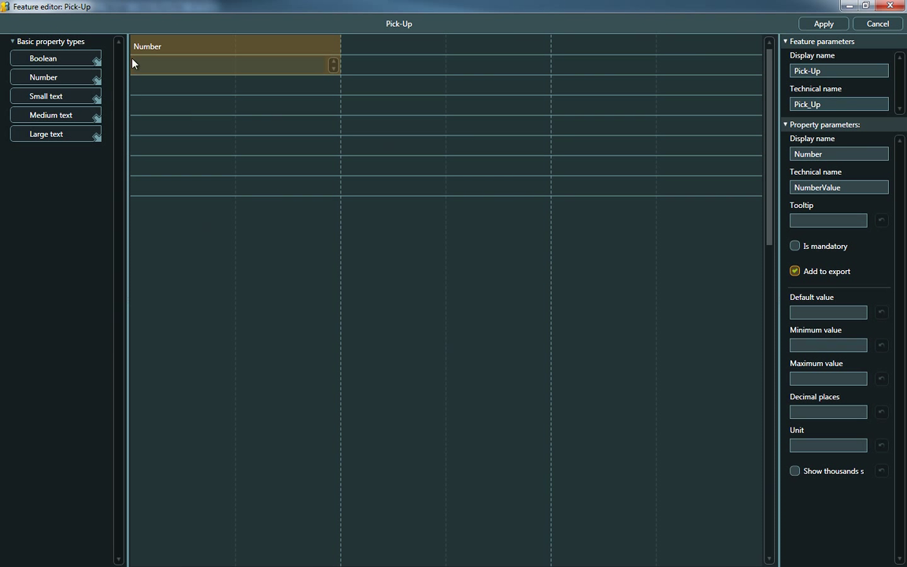
pyautogui.moveTo(63, 79)
pyautogui.mouseDown()
pyautogui.moveTo(376, 52)
pyautogui.moveTo(554, 69)
pyautogui.moveTo(564, 57)
pyautogui.mouseUp()
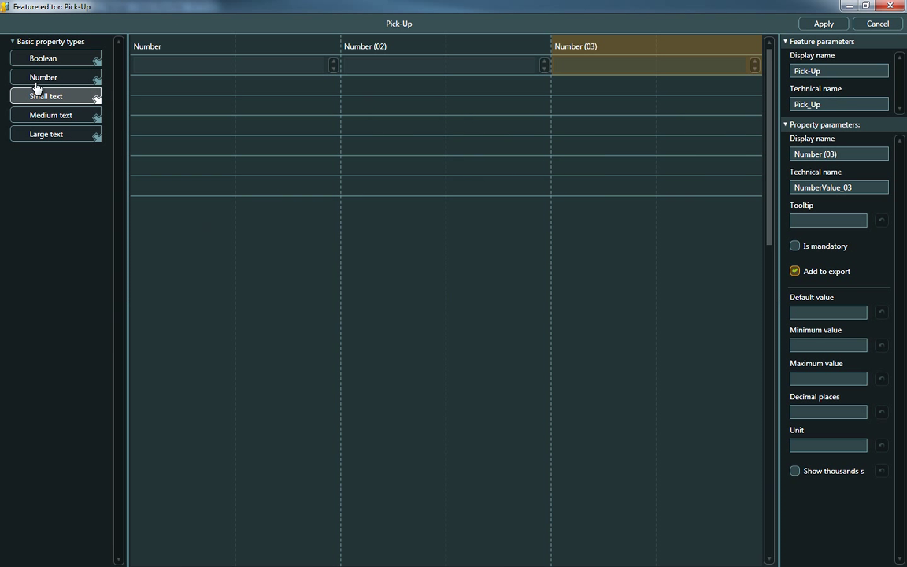
pyautogui.moveTo(92, 83); pyautogui.dragTo(221, 61)
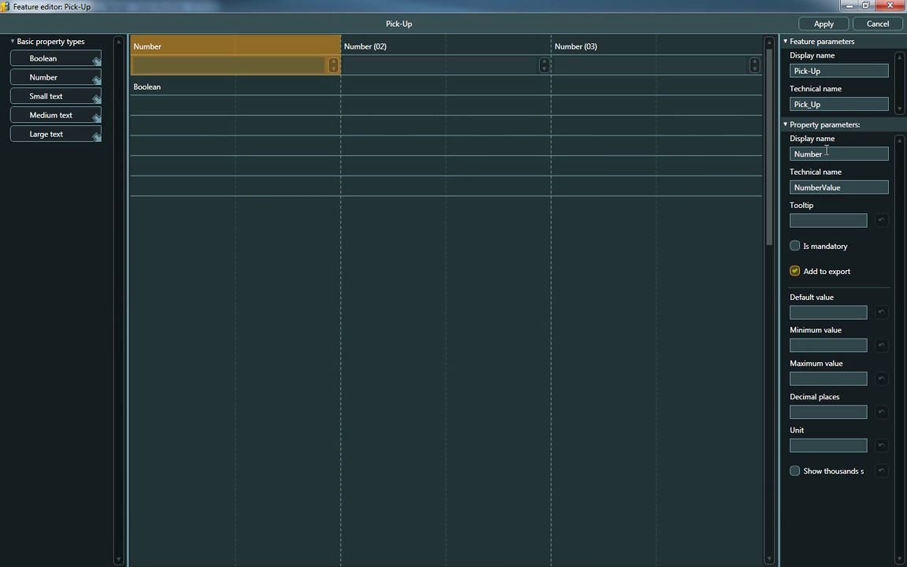
# - Name the properties Value, Weight, Stack size and Quest item?
pyautogui.click(799, 154)
pyautogui.write('V')
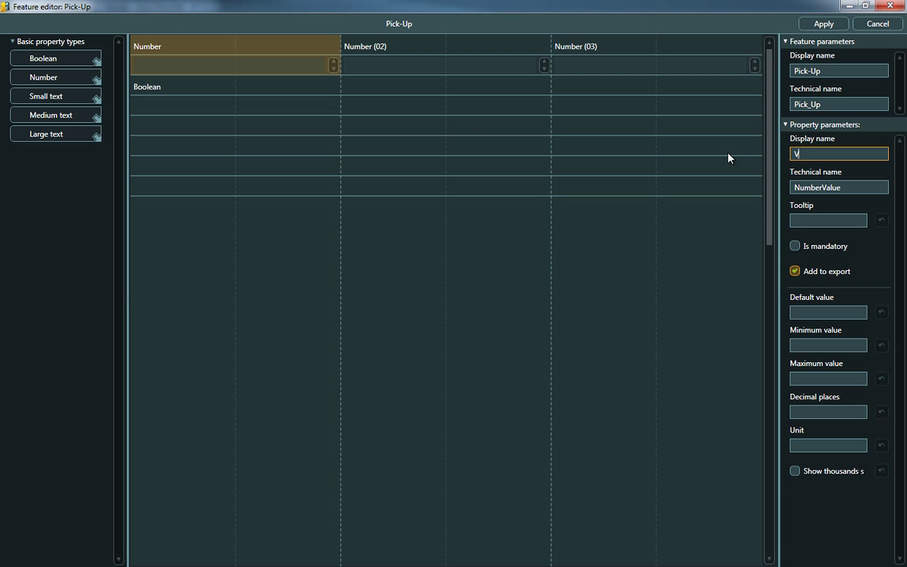
pyautogui.write('alue')
pyautogui.click(407, 63)
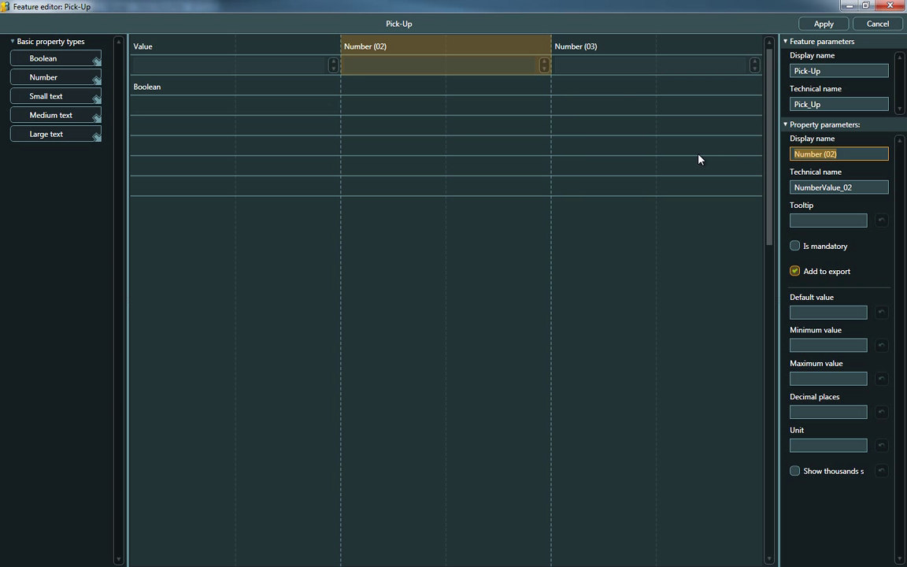
pyautogui.write('Weight')
pyautogui.click(627, 49)
pyautogui.write('S')
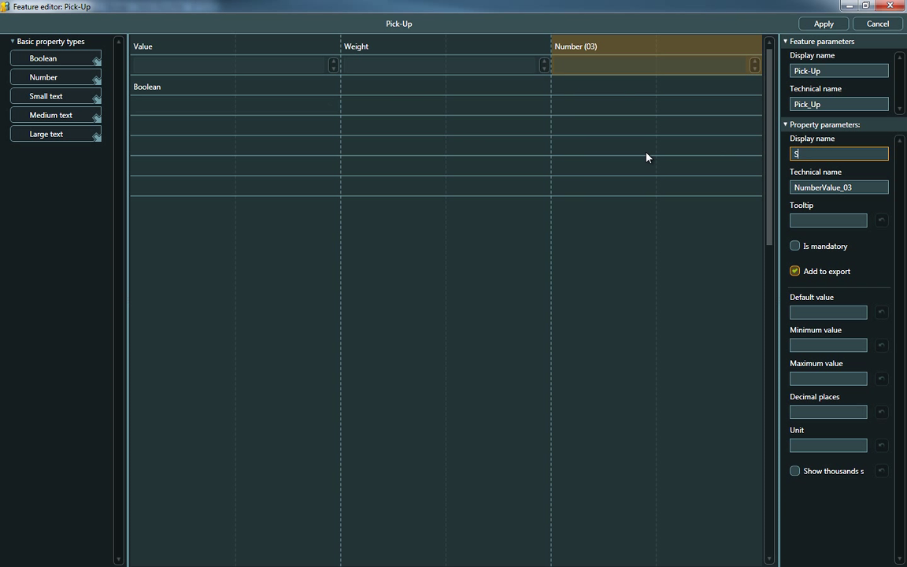
pyautogui.write('tack size')
pyautogui.click(167, 94)
pyautogui.click(858, 157)
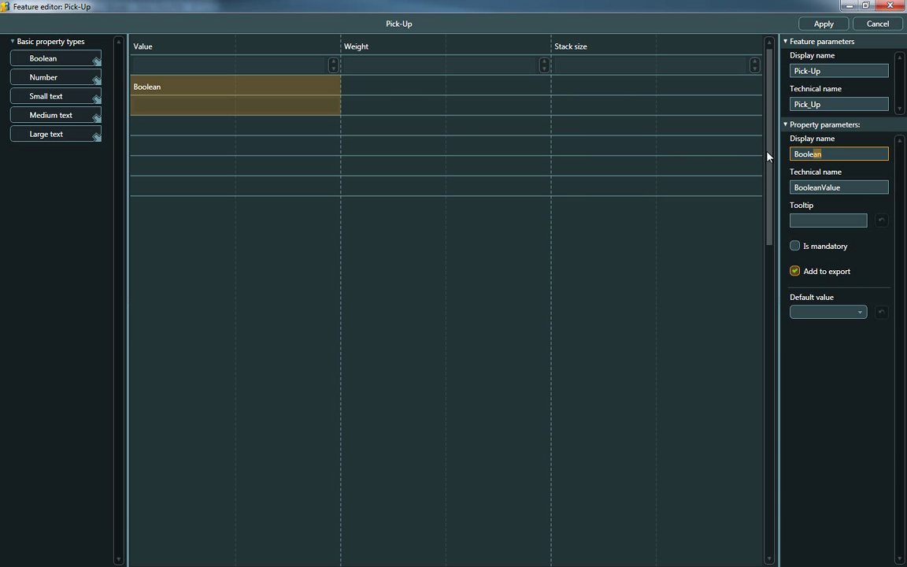
pyautogui.write('Quest')
pyautogui.write(' item?')
# - Give Weight default 1, range 0–25, two decimal places and unit kg
pyautogui.click(260, 57)
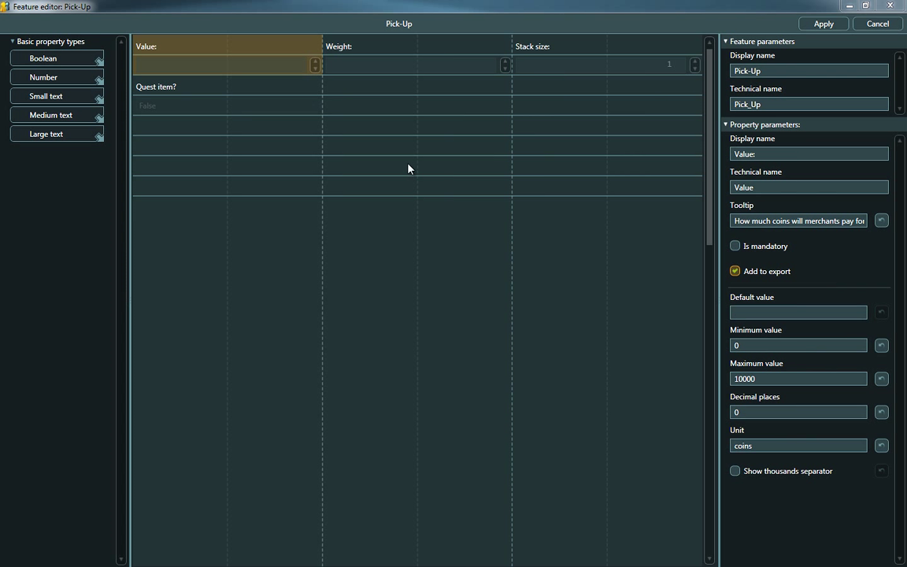
pyautogui.click(393, 67)
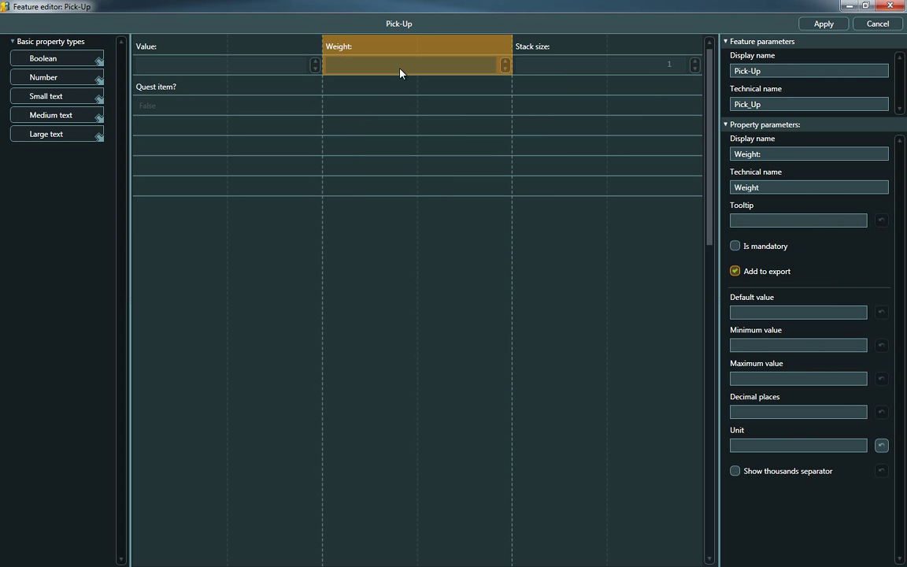
pyautogui.click(758, 310)
pyautogui.write('1')
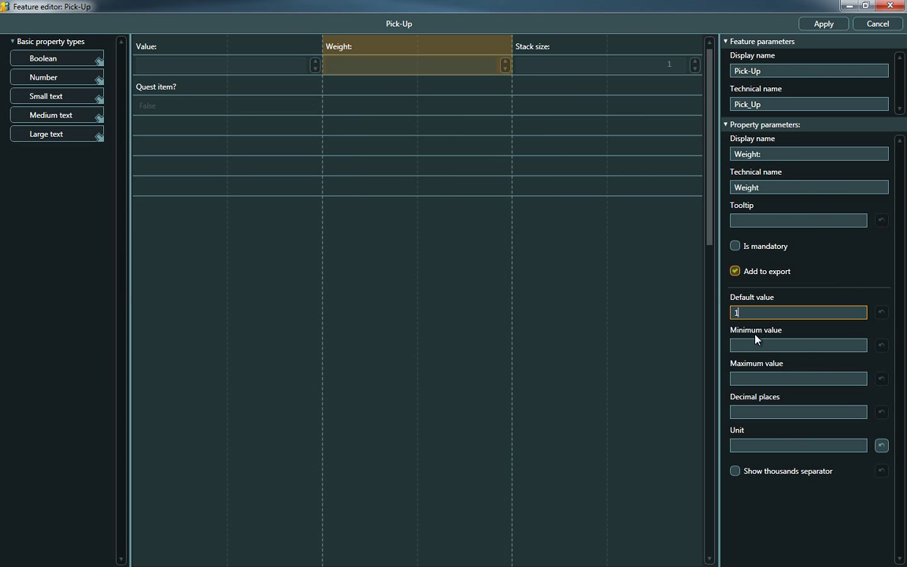
pyautogui.click(756, 345)
pyautogui.write('0')
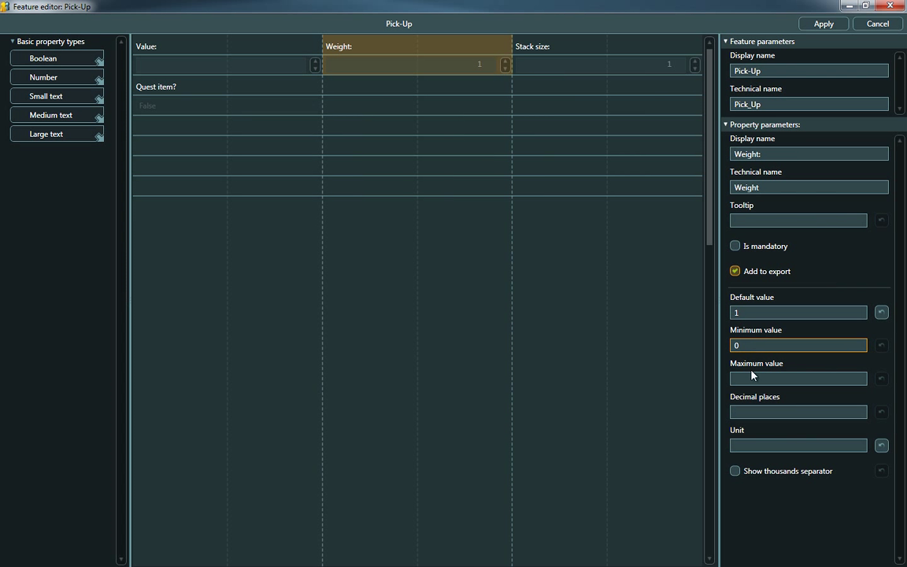
pyautogui.click(752, 378)
pyautogui.write('25')
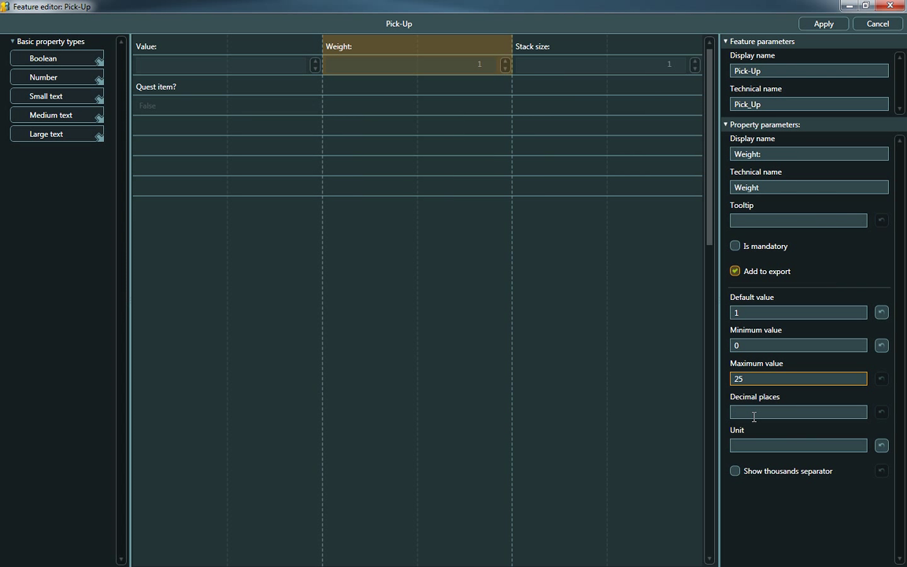
pyautogui.click(753, 412)
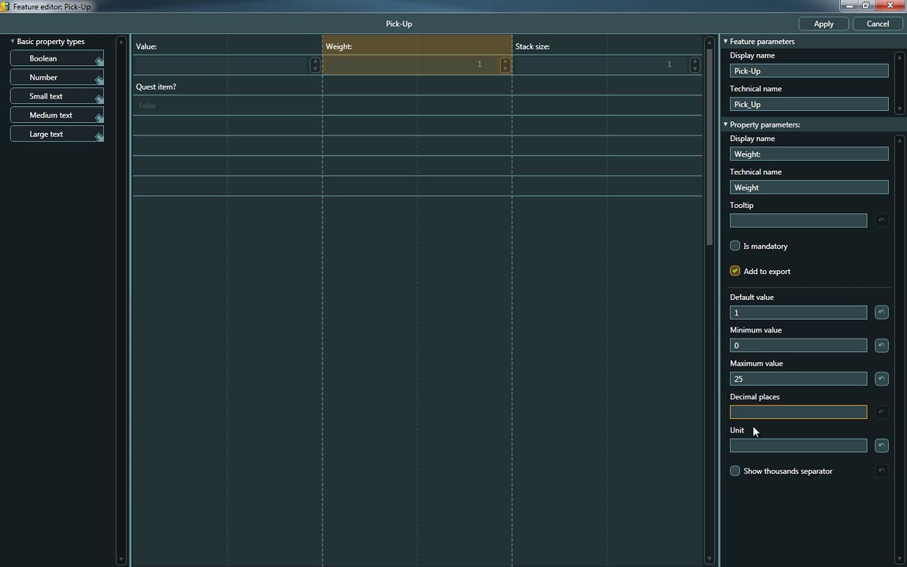
pyautogui.write('2')
pyautogui.press('Tab')
pyautogui.write('kg')
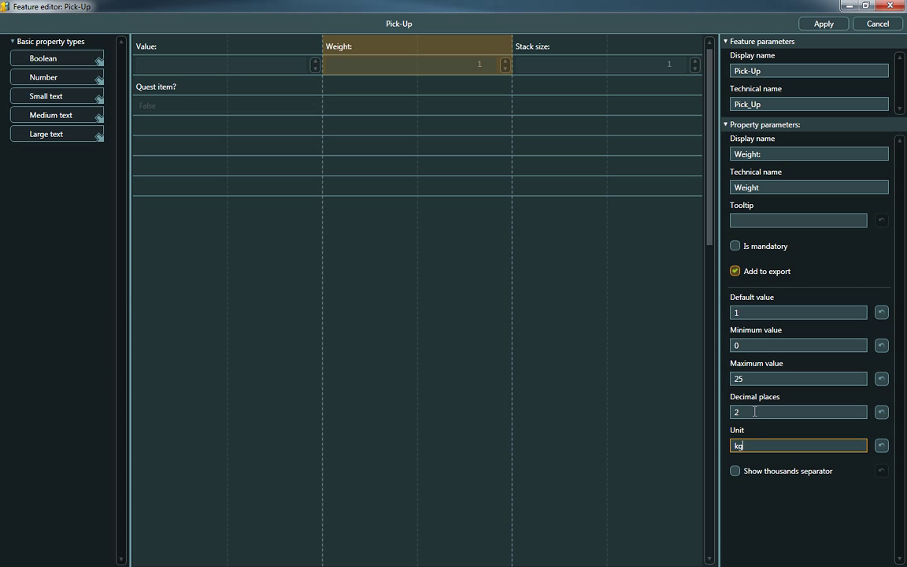
pyautogui.click(759, 379)
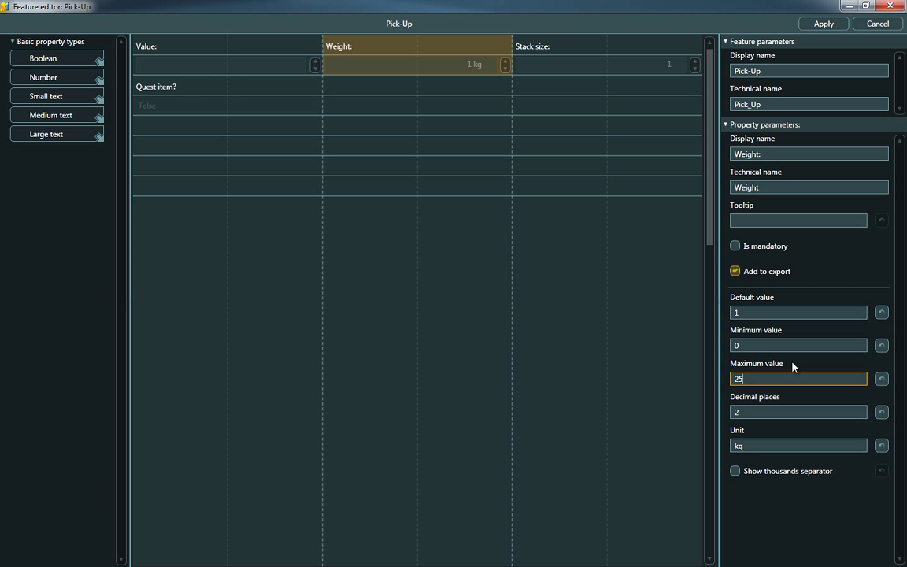
pyautogui.moveTo(798, 378)
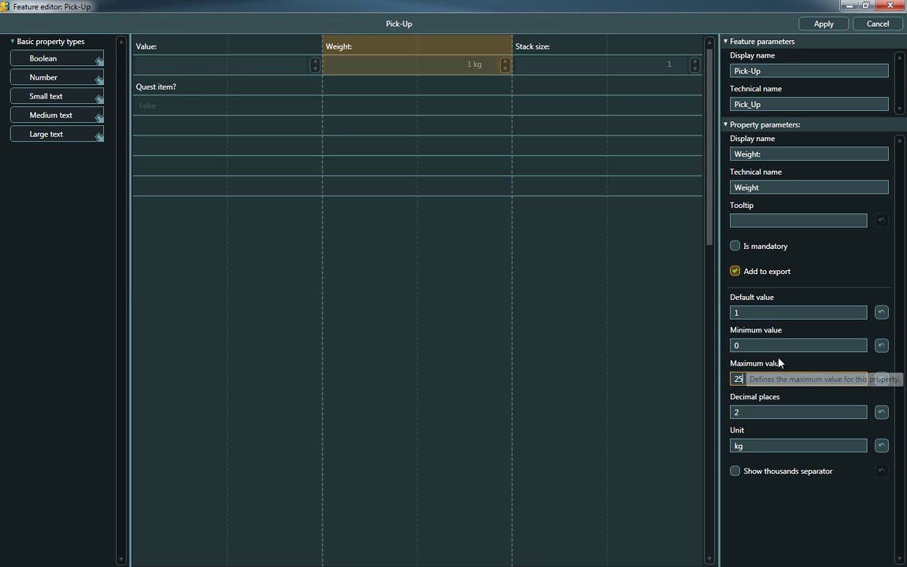
# - Review Stack size's display name, technical name and tooltip, then disable its export
pyautogui.click(599, 67)
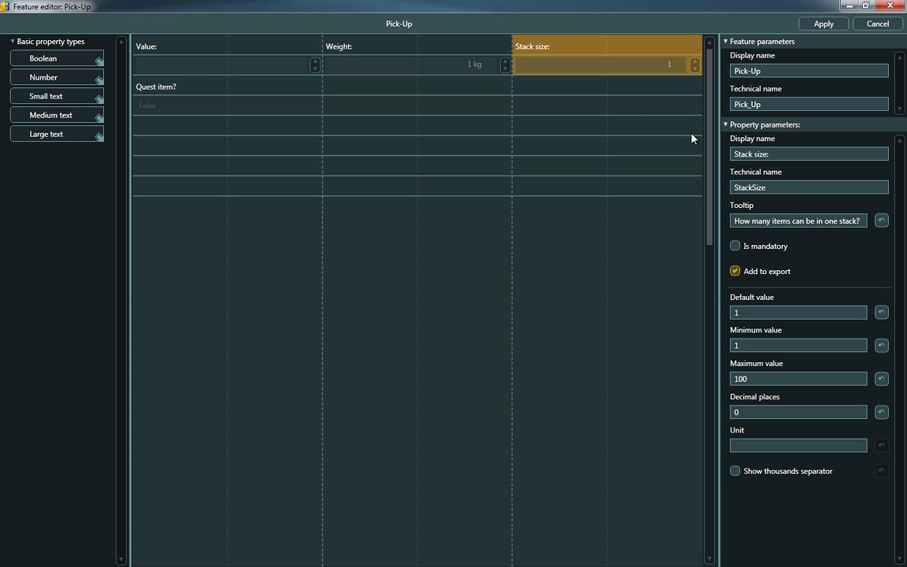
pyautogui.click(776, 153)
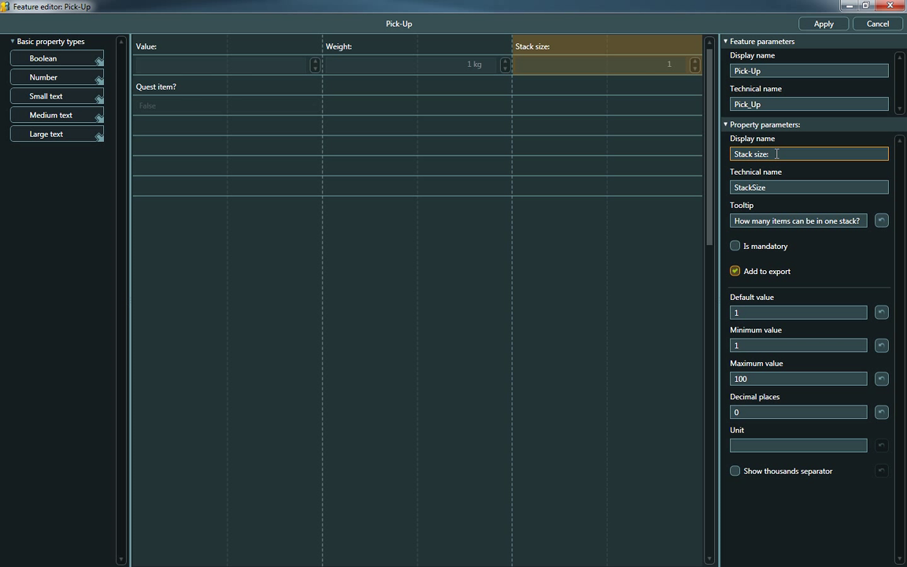
pyautogui.click(784, 188)
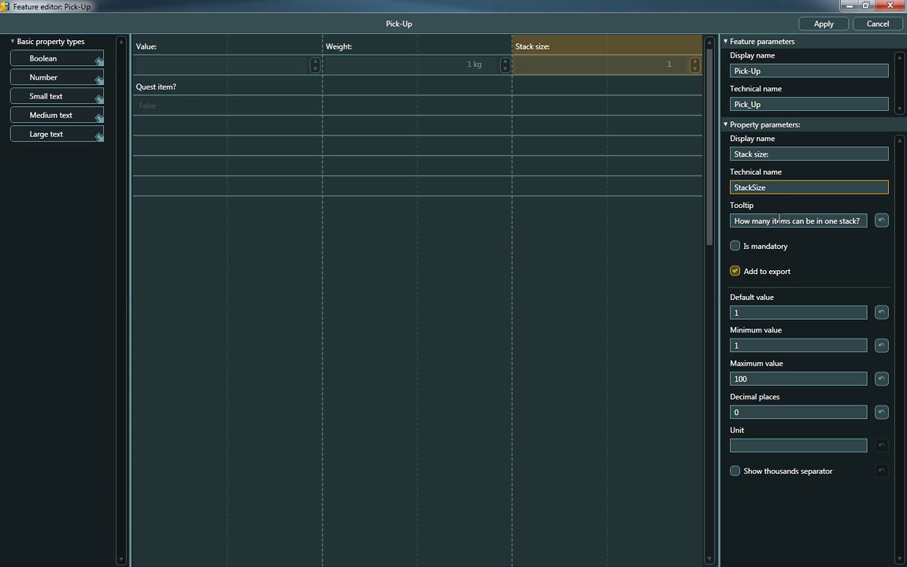
pyautogui.click(778, 222)
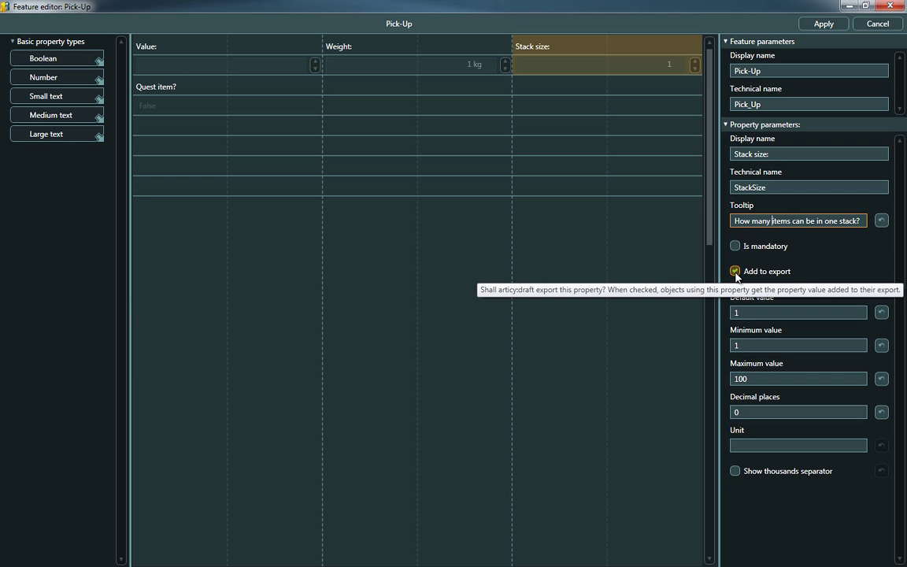
pyautogui.click(735, 271)
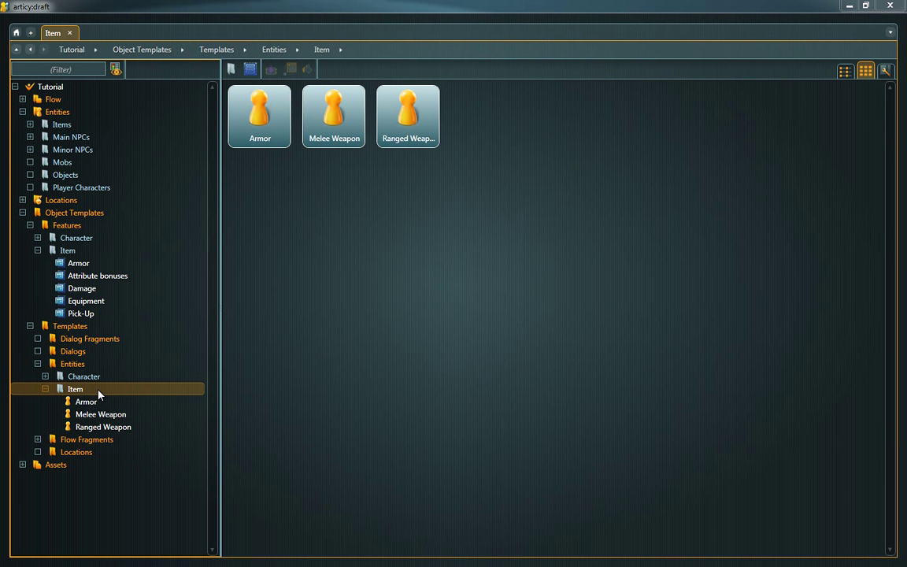
# - Edit the Melee Weapon template, adding the Pick-Up, Equipment and Damage features
pyautogui.doubleClick(340, 140)
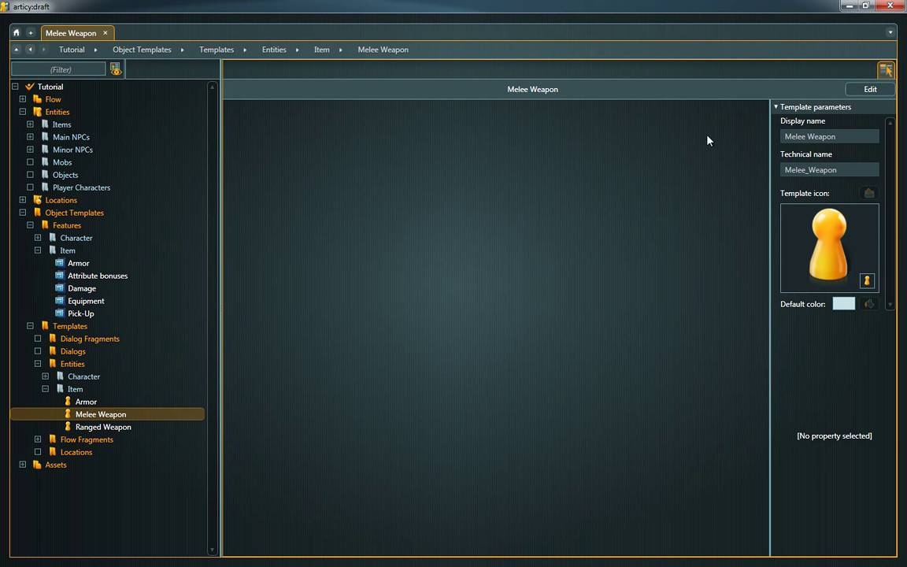
pyautogui.click(870, 89)
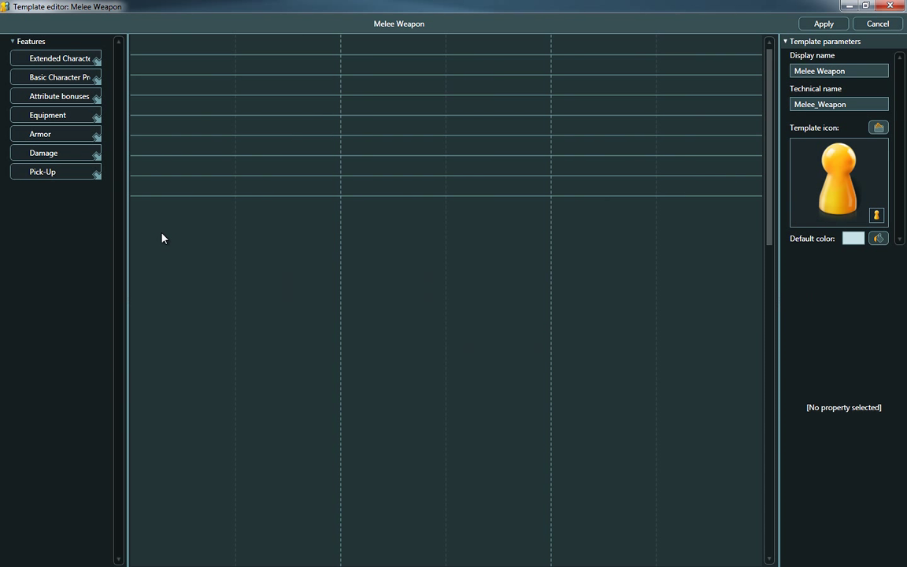
pyautogui.moveTo(56, 172)
pyautogui.mouseDown()
pyautogui.moveTo(196, 79)
pyautogui.moveTo(168, 57)
pyautogui.mouseUp()
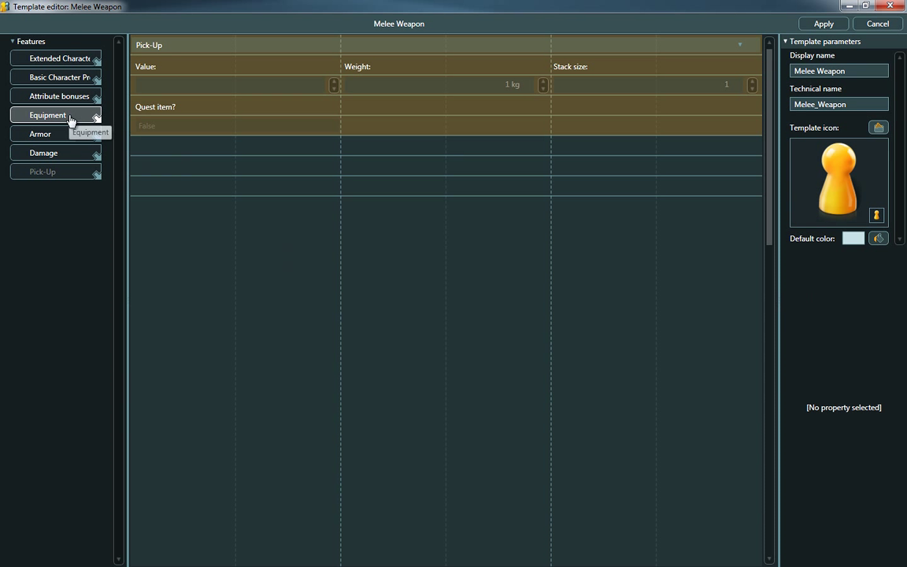
pyautogui.moveTo(70, 117); pyautogui.dragTo(146, 156)
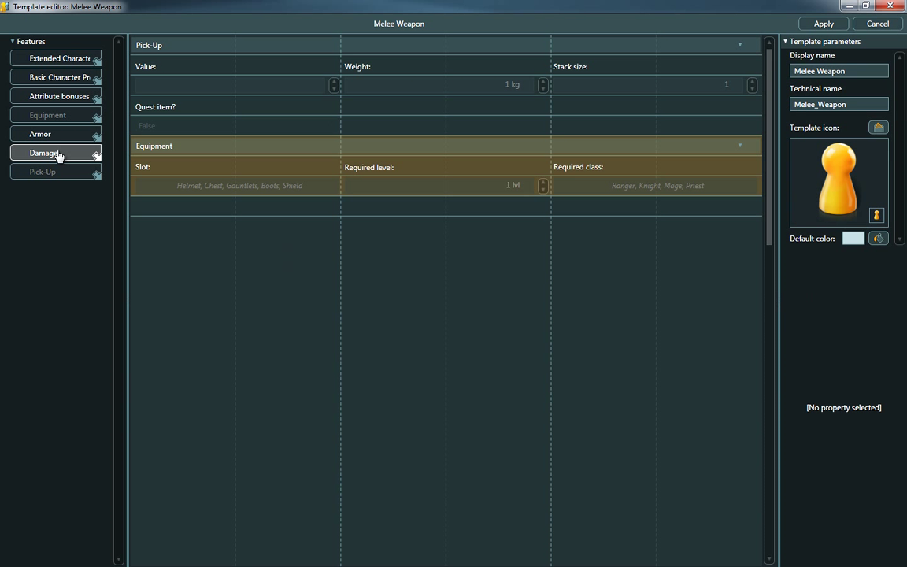
pyautogui.moveTo(59, 156)
pyautogui.mouseDown()
pyautogui.moveTo(53, 98)
pyautogui.moveTo(159, 319)
pyautogui.mouseUp()
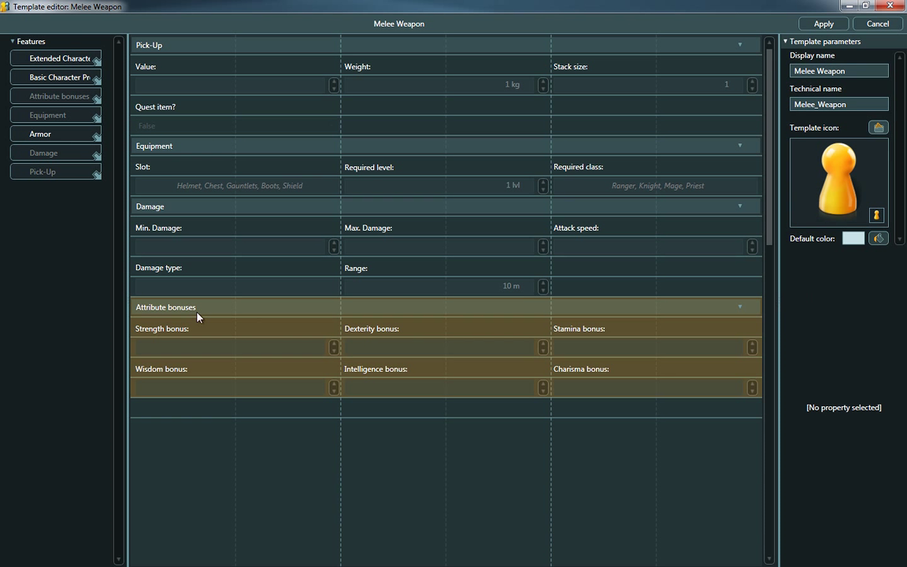
# - Set the Melee Weapon template icon to the MeleeWeapon sword and its default colour to red
pyautogui.click(880, 127)
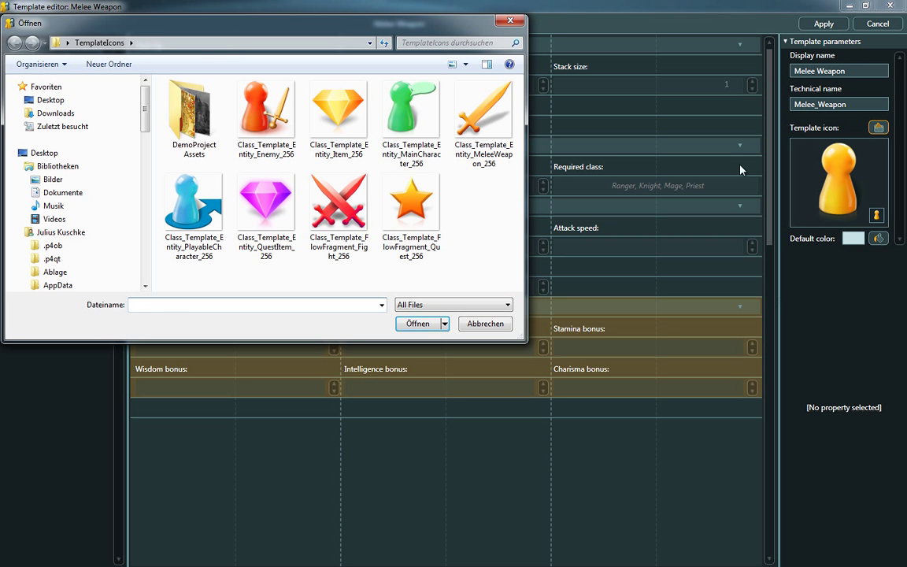
pyautogui.doubleClick(475, 115)
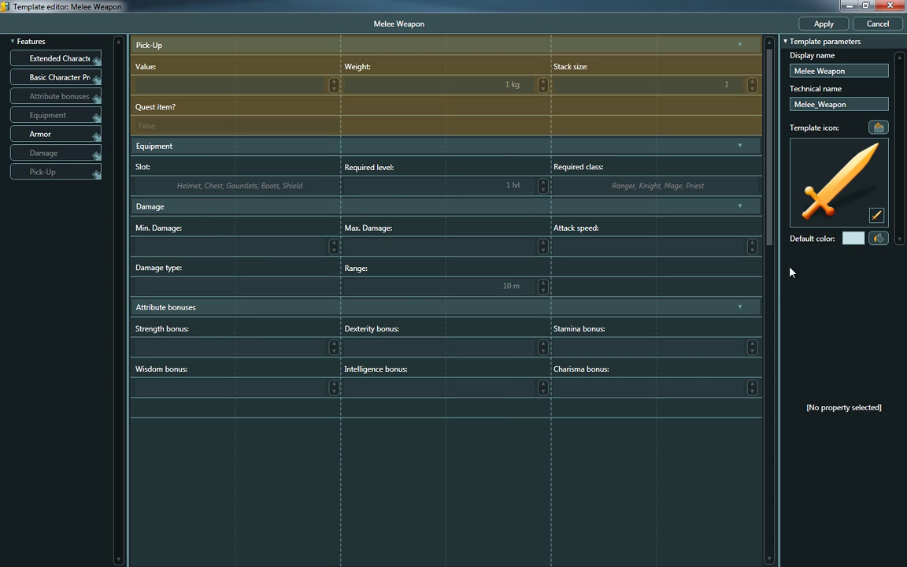
pyautogui.moveTo(779, 261); pyautogui.dragTo(768, 262)
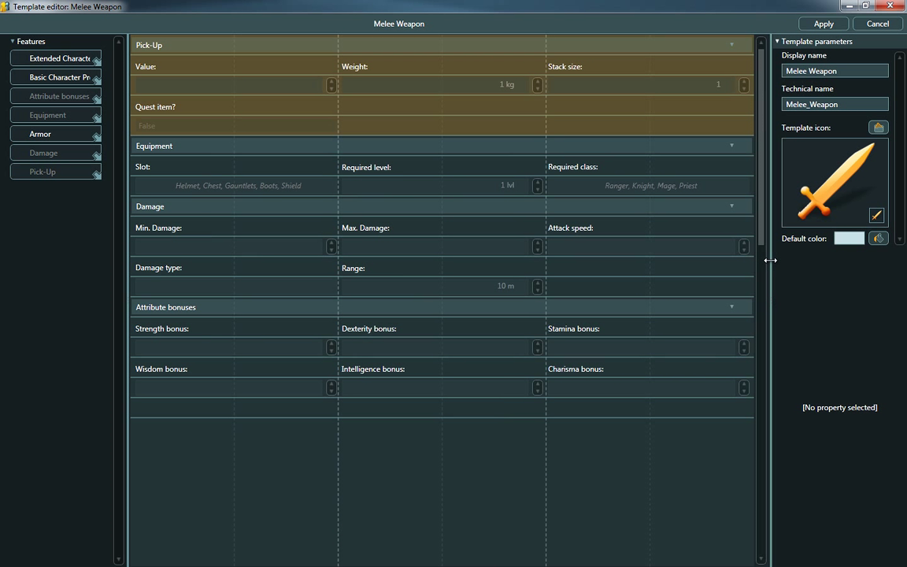
pyautogui.click(878, 237)
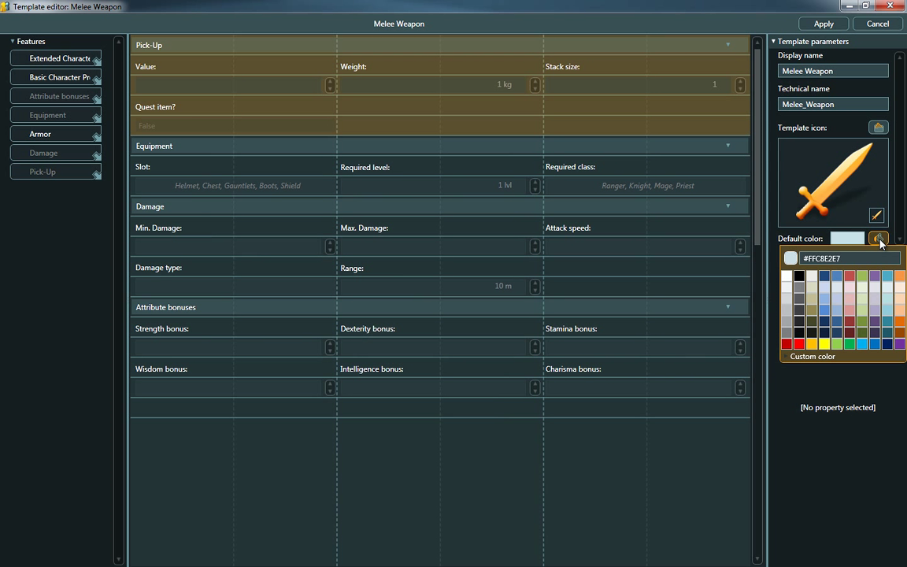
pyautogui.click(850, 276)
pyautogui.click(783, 391)
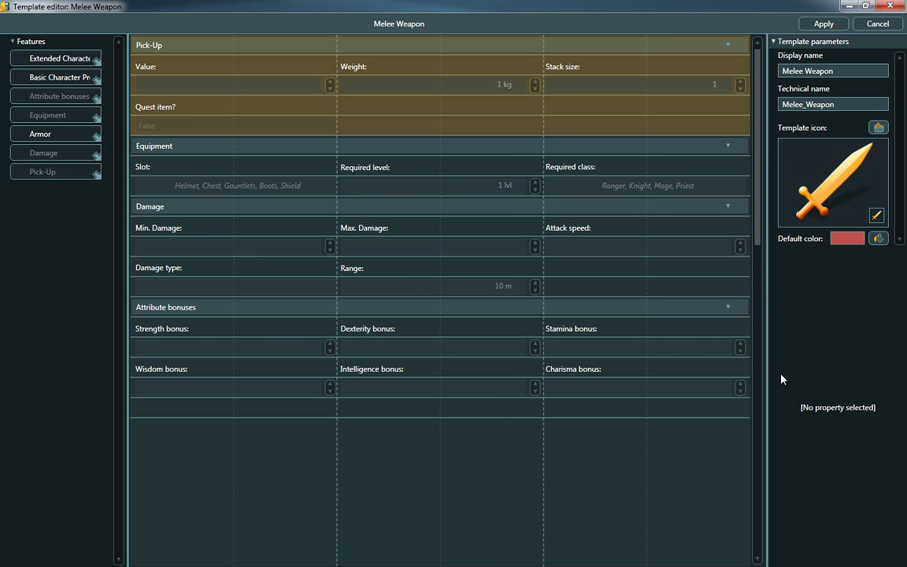
# - Change the Damage feature's Range default from 10 to 2 and apply the template changes
pyautogui.click(440, 284)
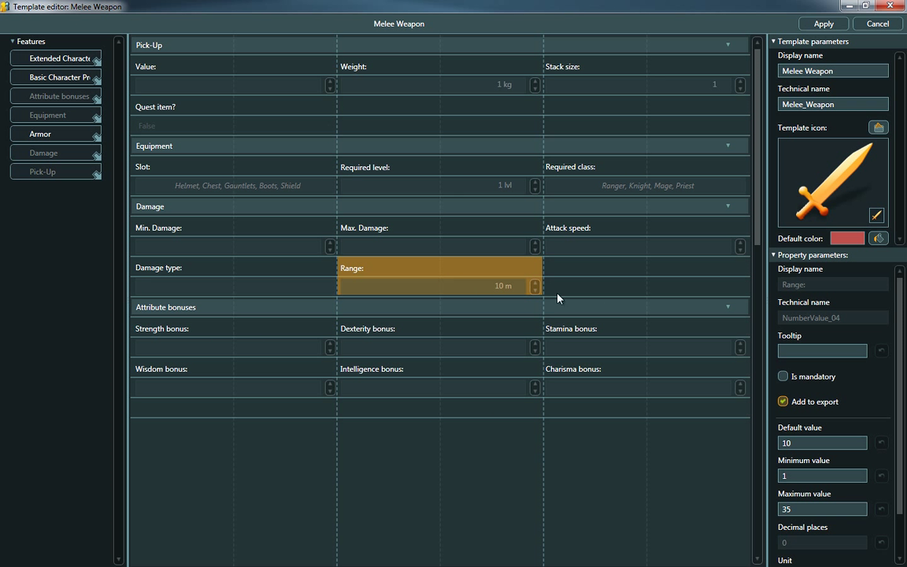
pyautogui.moveTo(898, 310); pyautogui.dragTo(896, 349)
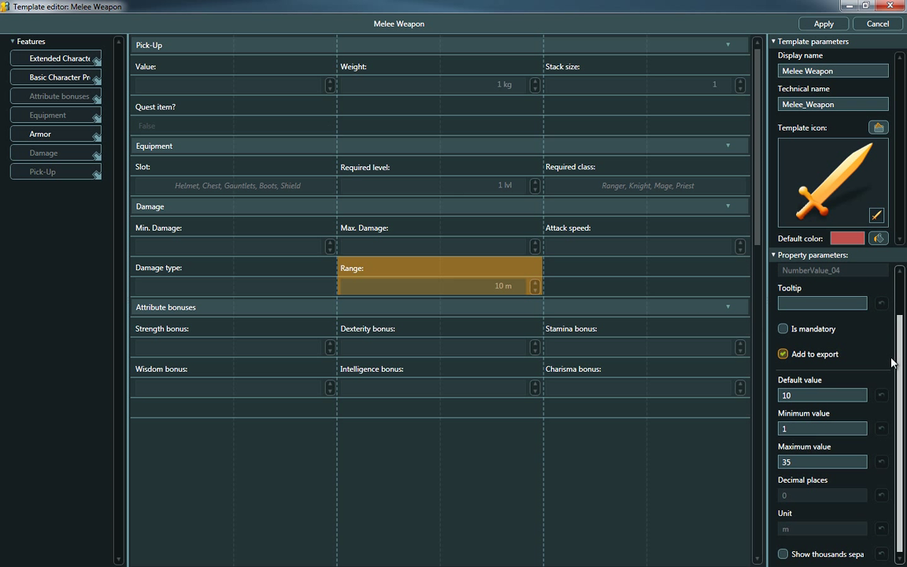
pyautogui.doubleClick(803, 395)
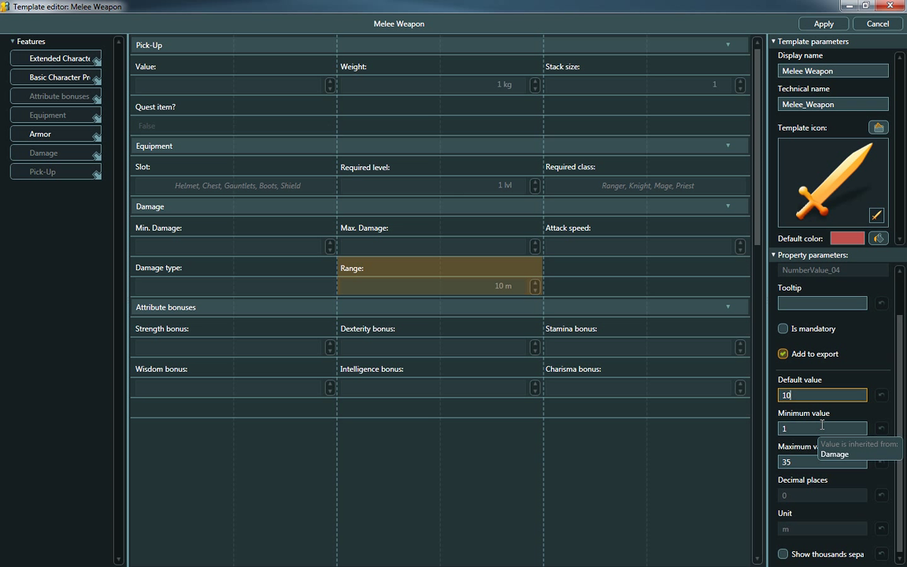
pyautogui.press('BackSpace')
pyautogui.press('BackSpace')
pyautogui.write('2')
pyautogui.click(824, 25)
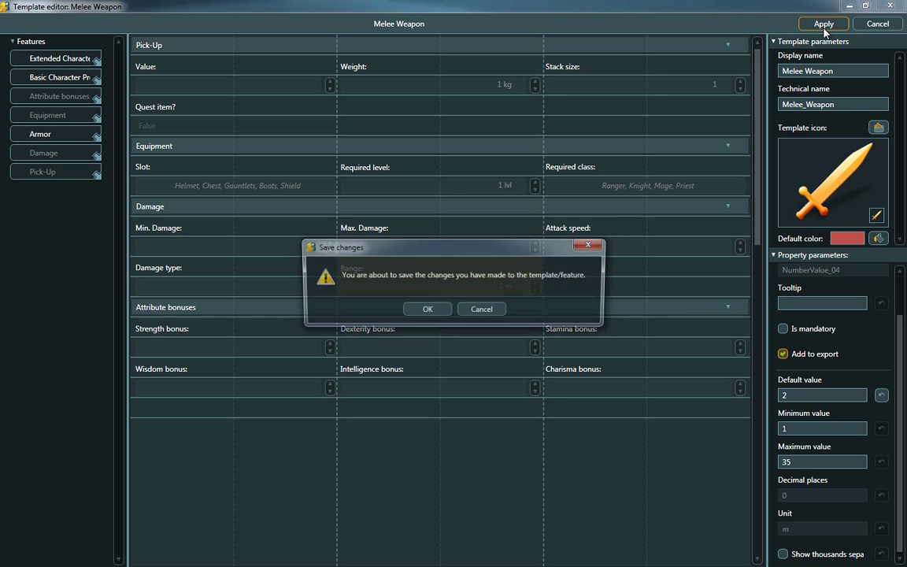
# - Confirm saving the Melee Weapon changes and view the Armor template
pyautogui.click(428, 309)
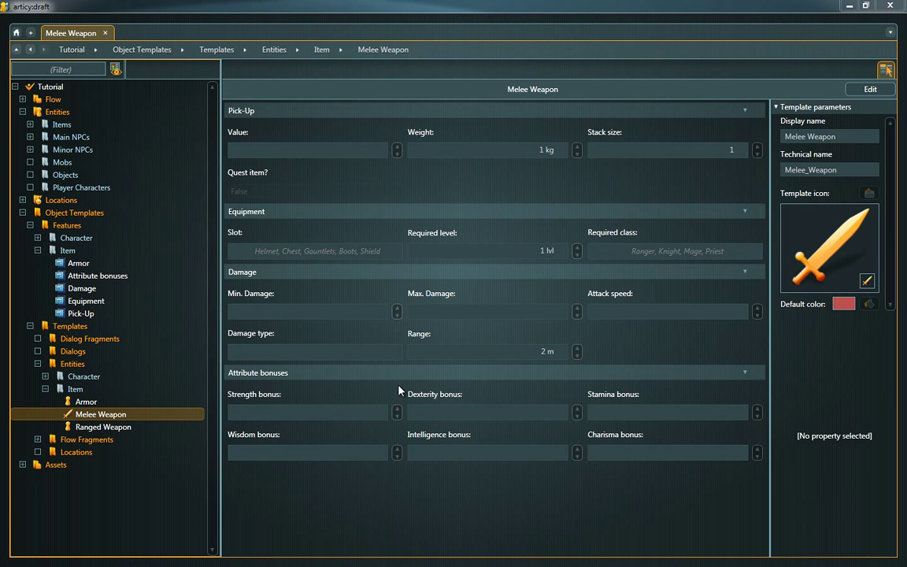
pyautogui.click(85, 403)
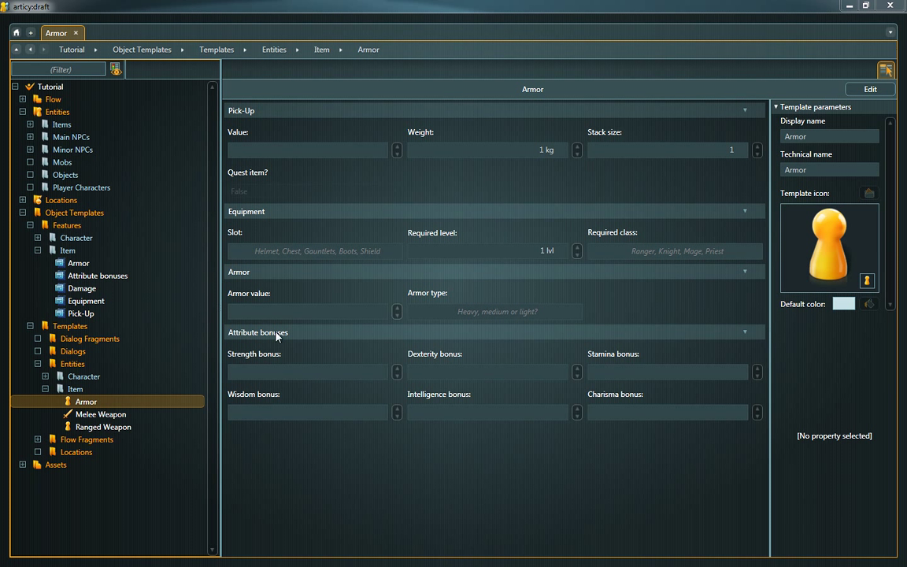
# - Assign the Melee Weapon template to Excalibur and apply its red colour
pyautogui.click(63, 126)
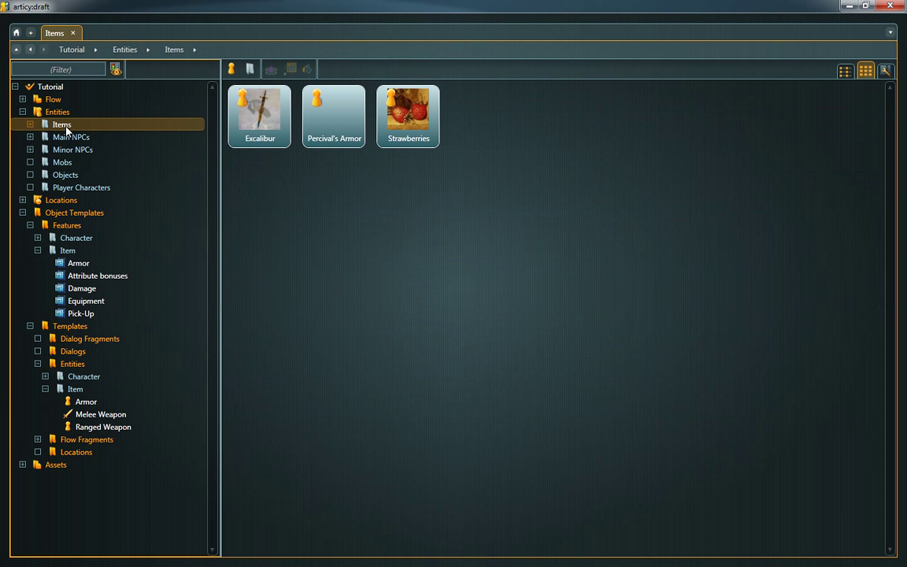
pyautogui.doubleClick(270, 143)
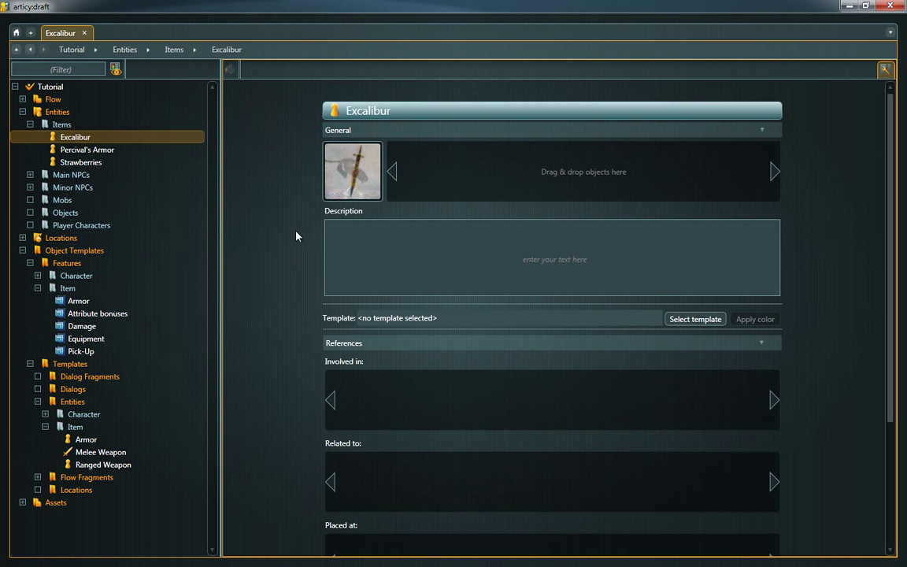
pyautogui.click(680, 318)
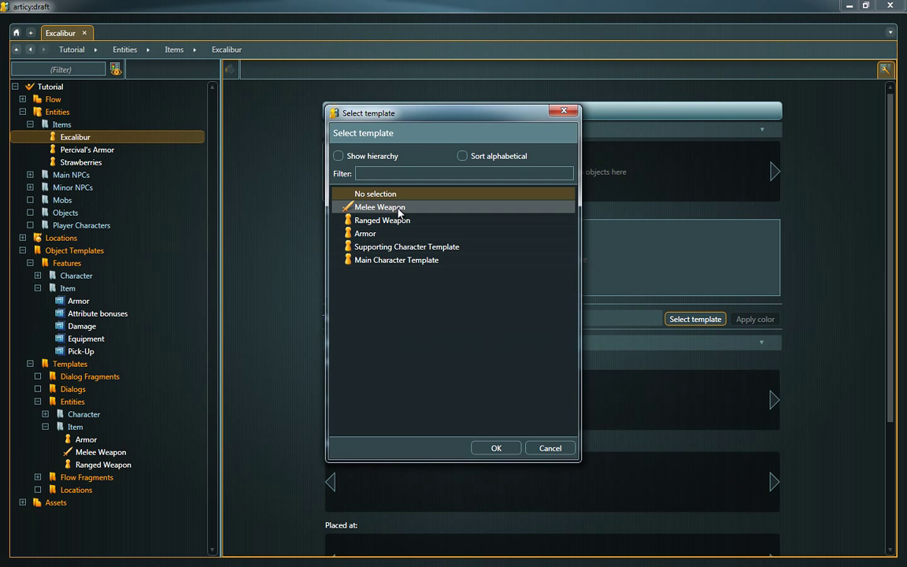
pyautogui.doubleClick(399, 208)
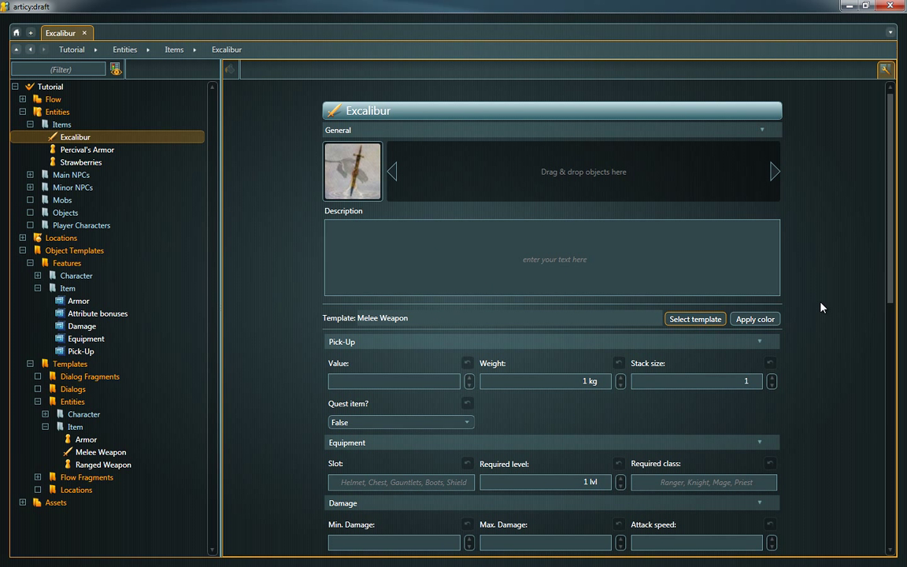
pyautogui.click(759, 319)
# - Try setting Excalibur's Weight to 30 kg
pyautogui.scroll(-3, 761, 319)
pyautogui.scroll(3, 788, 327)
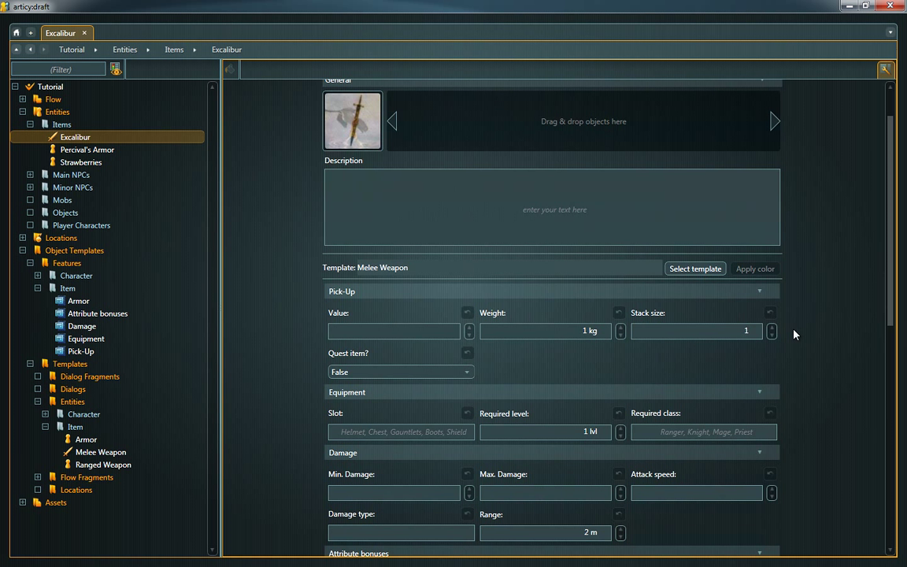
pyautogui.click(585, 382)
pyautogui.write('30')
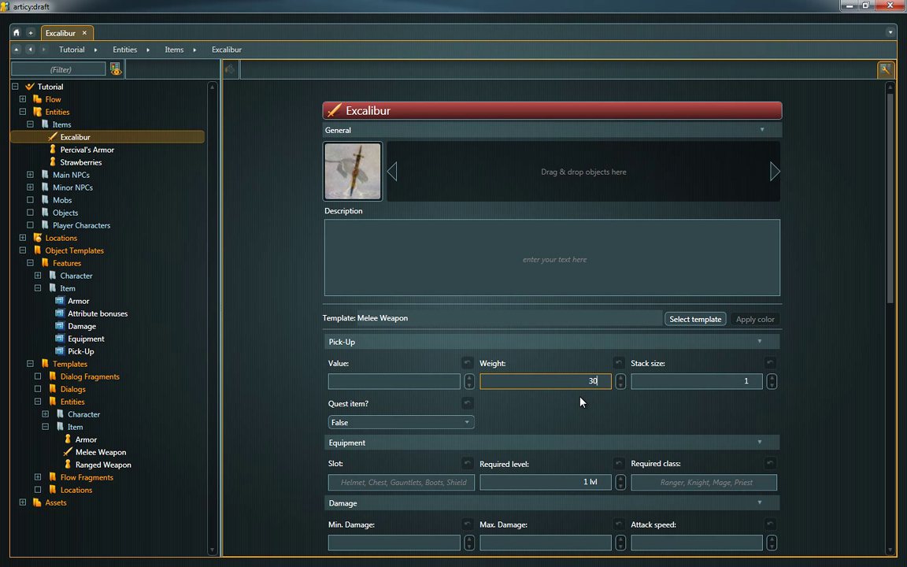
pyautogui.press('Return')
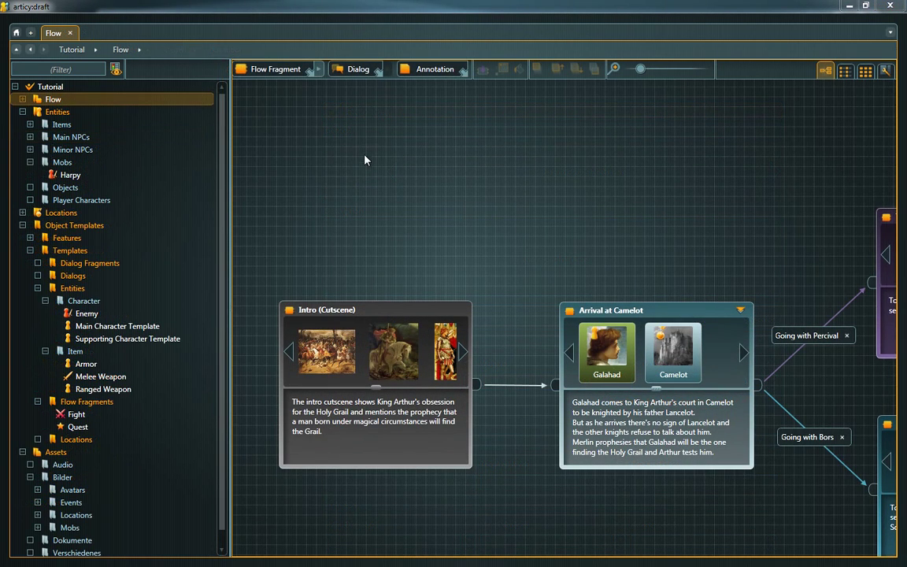
# - Add a red Fight flow fragment to the canvas above the intro nodes
pyautogui.click(319, 70)
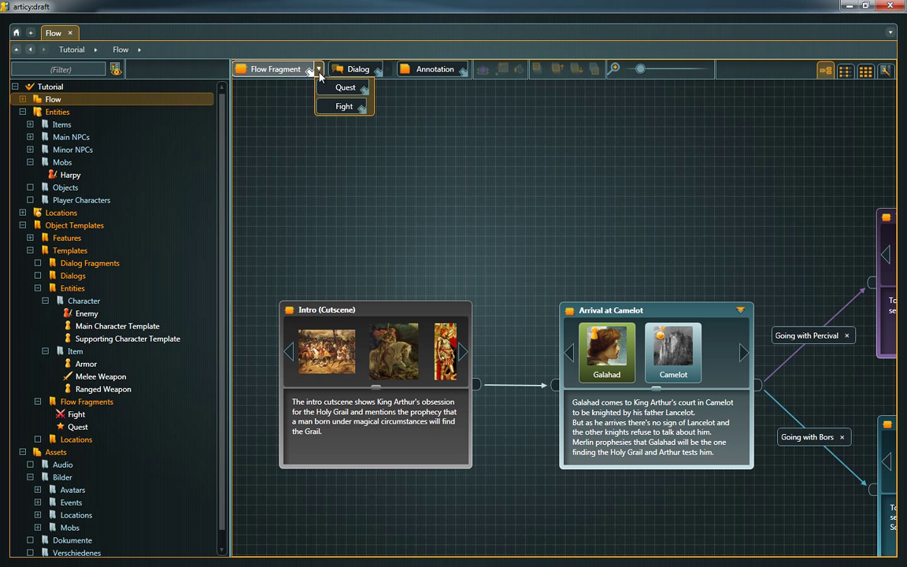
pyautogui.moveTo(344, 108); pyautogui.dragTo(364, 200)
pyautogui.moveTo(506, 203); pyautogui.dragTo(546, 144)
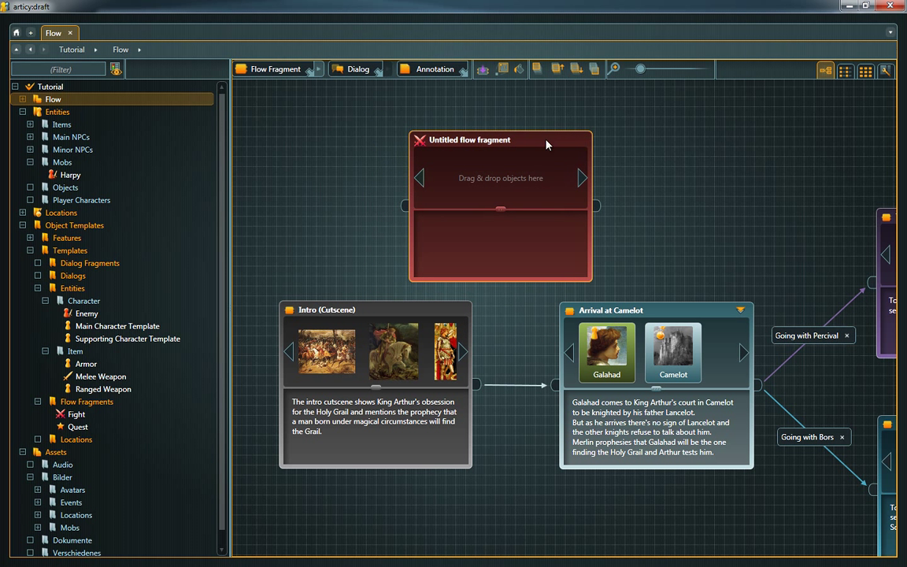
pyautogui.click(619, 175)
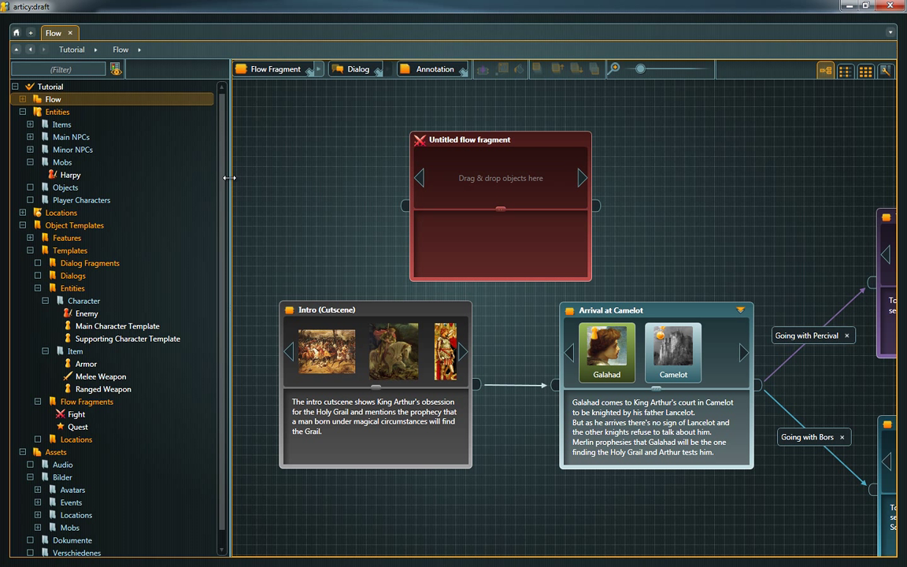
# - Add a yellow Quest flow fragment above Arrival at Camelot
pyautogui.scroll(-1, 225, 197)
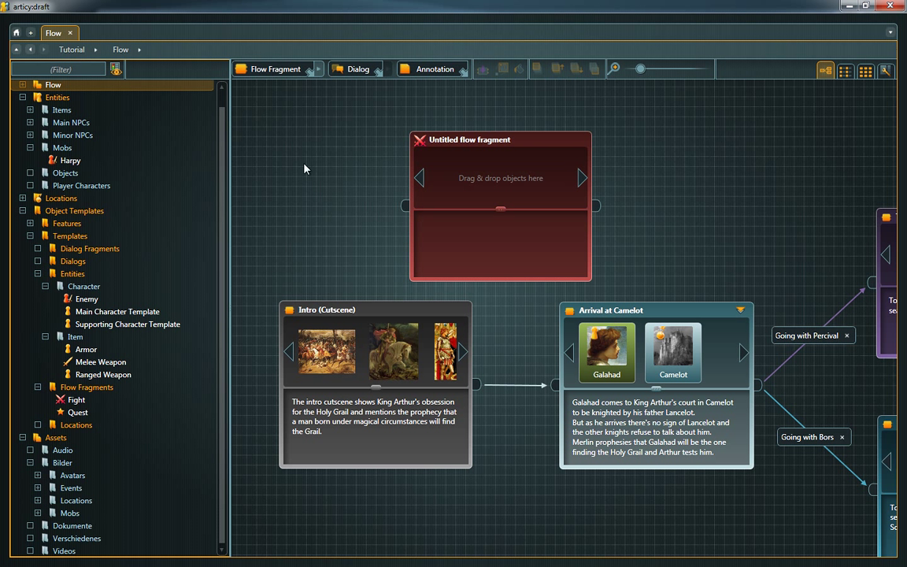
pyautogui.click(318, 69)
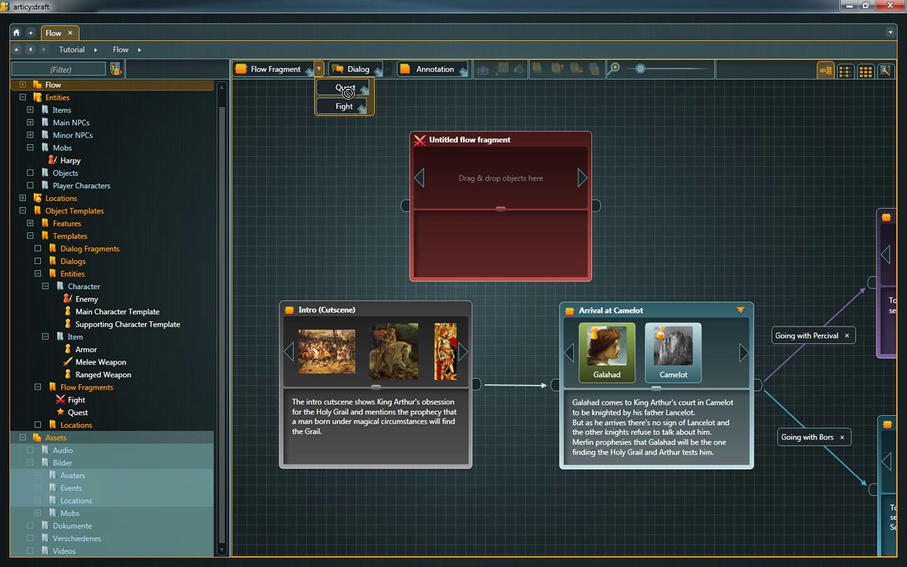
pyautogui.moveTo(346, 89); pyautogui.dragTo(680, 161)
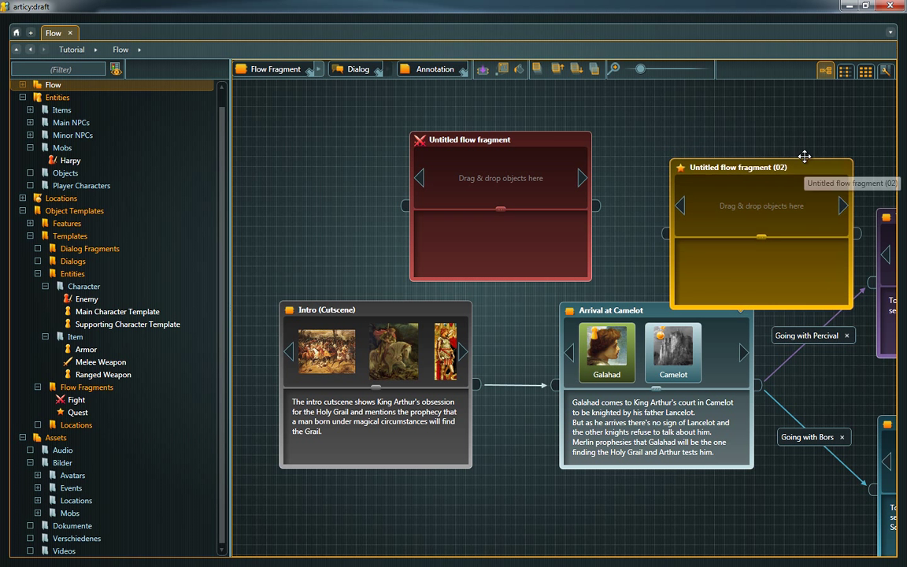
pyautogui.moveTo(804, 157); pyautogui.dragTo(799, 132)
pyautogui.click(632, 122)
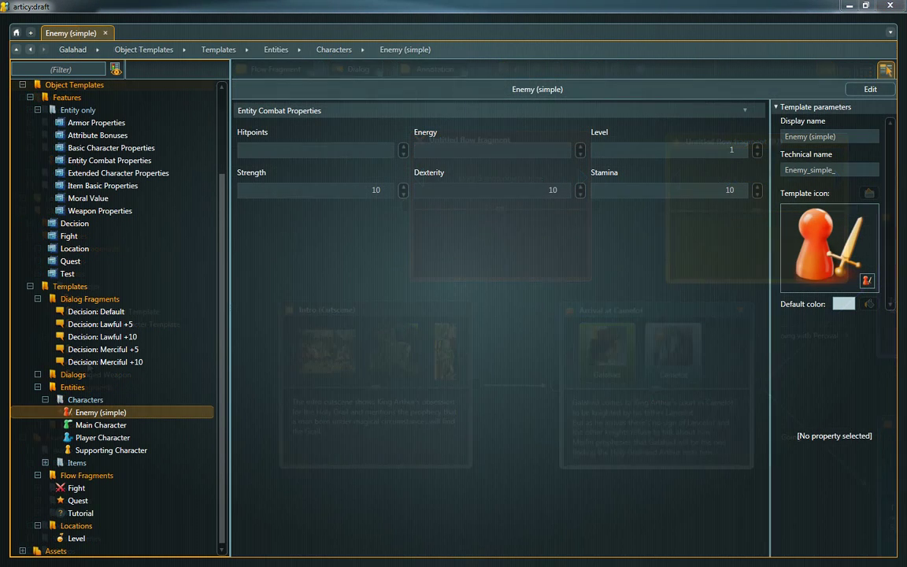
# - Inspect the Main Character, Fight, Quest and Decision: Merciful +10 templates in turn
pyautogui.click(100, 426)
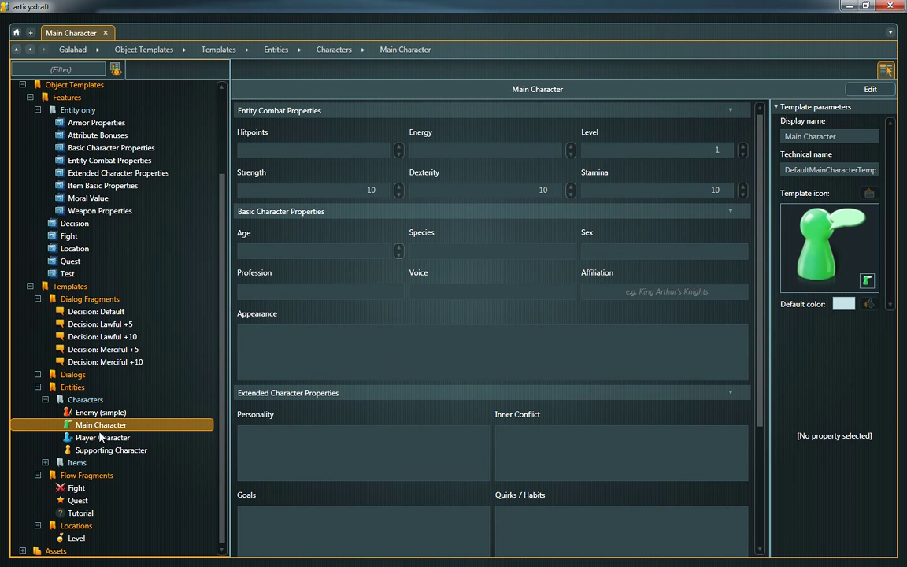
pyautogui.click(77, 489)
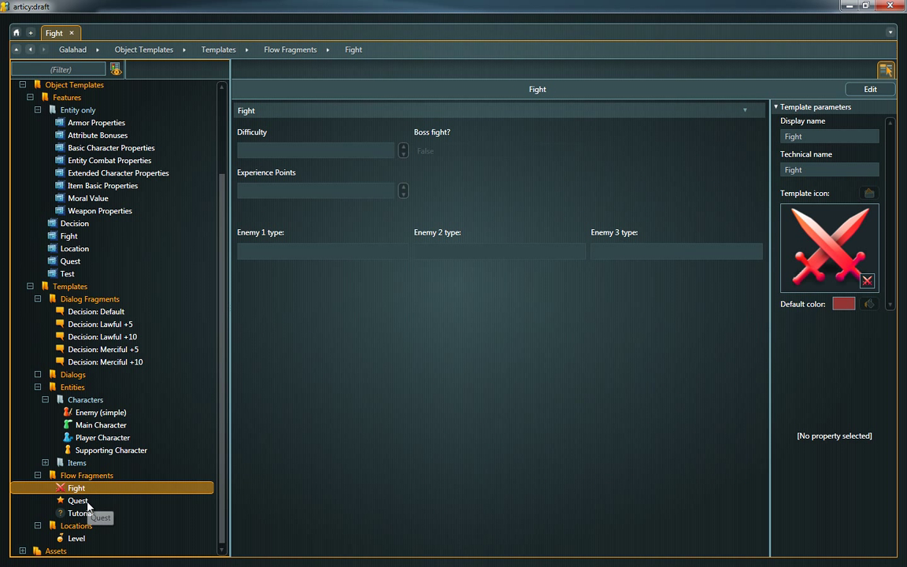
pyautogui.click(88, 507)
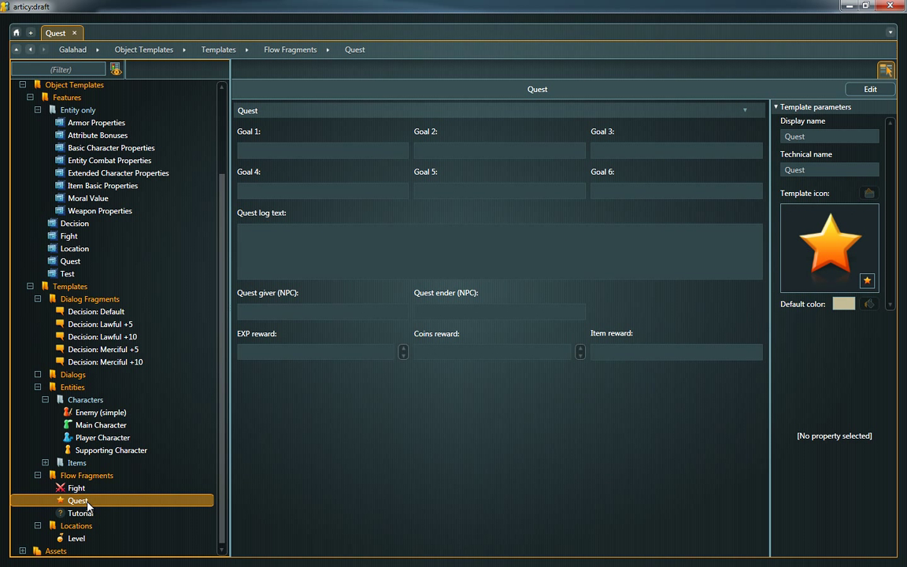
pyautogui.click(110, 363)
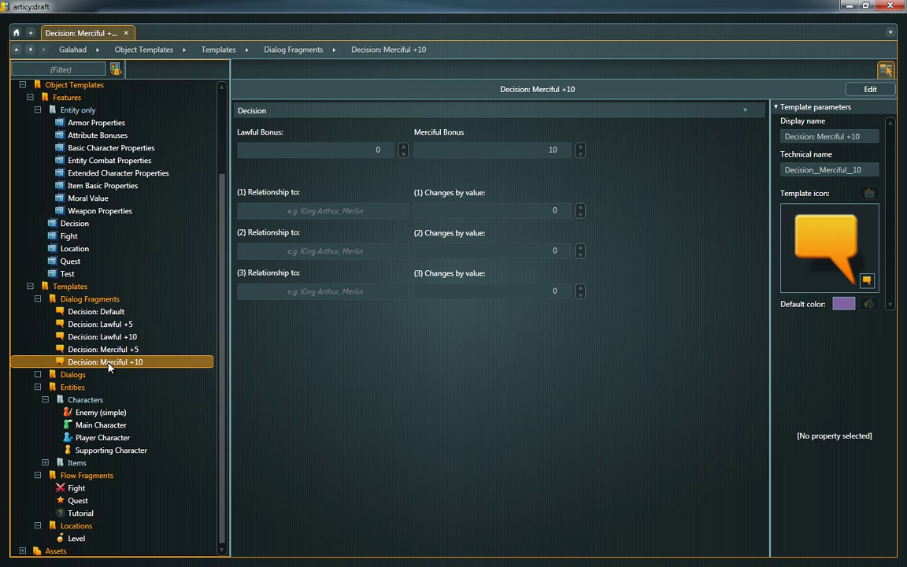